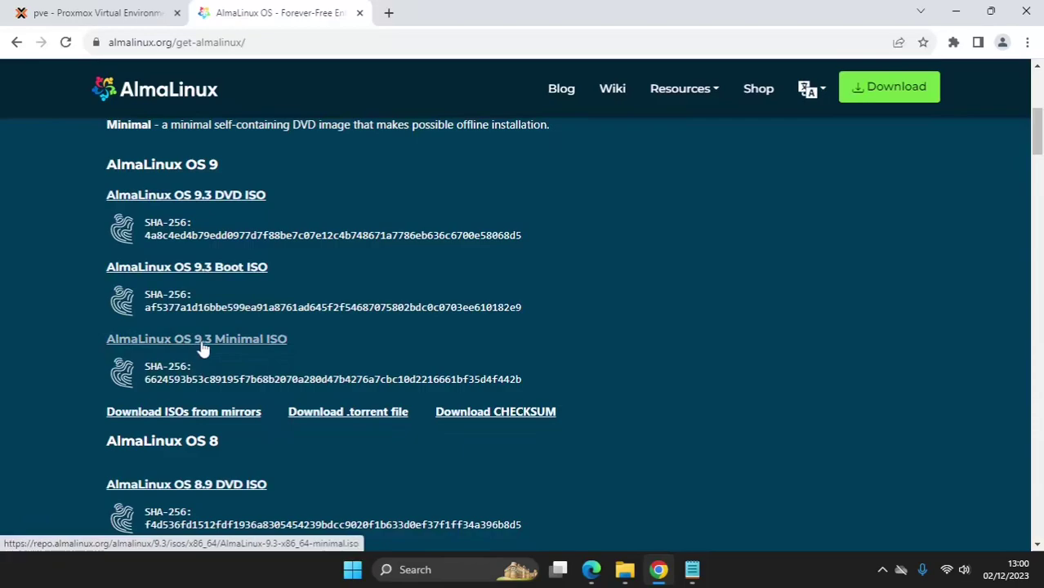
- Copy the download link of the AlmaLinux OS 9.3 Minimal ISO and show the ISO images in Proxmox's local (pve) storage
{"action": "right_click", "coordinate": [201, 343]}
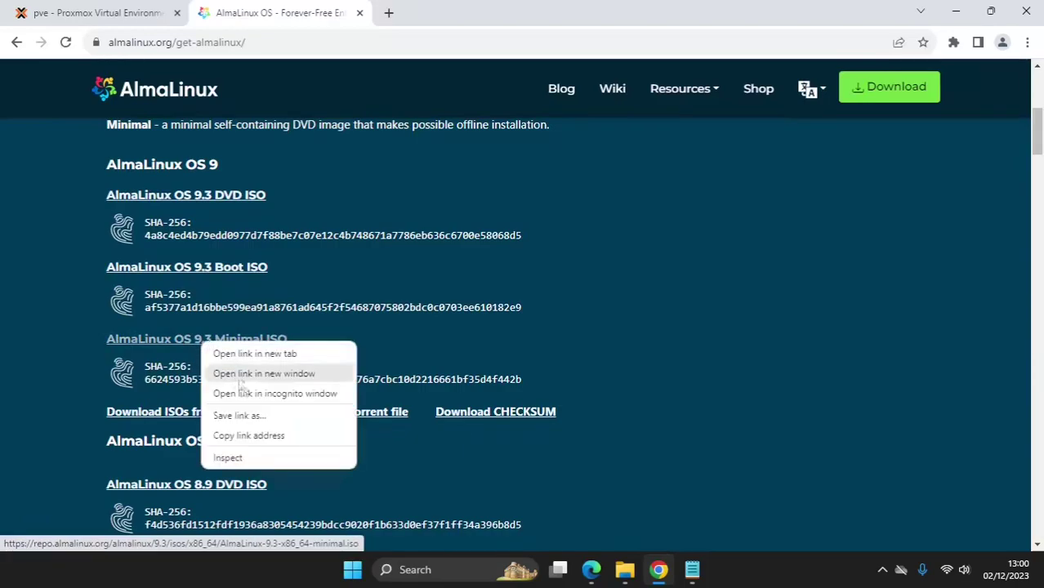
{"action": "left_click", "coordinate": [255, 437]}
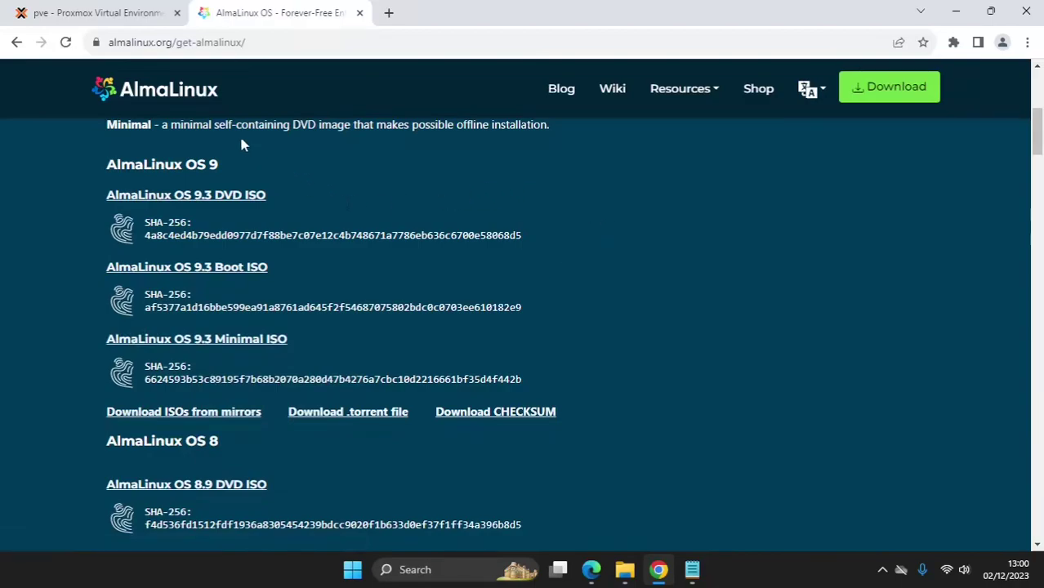
{"action": "left_click", "coordinate": [129, 16]}
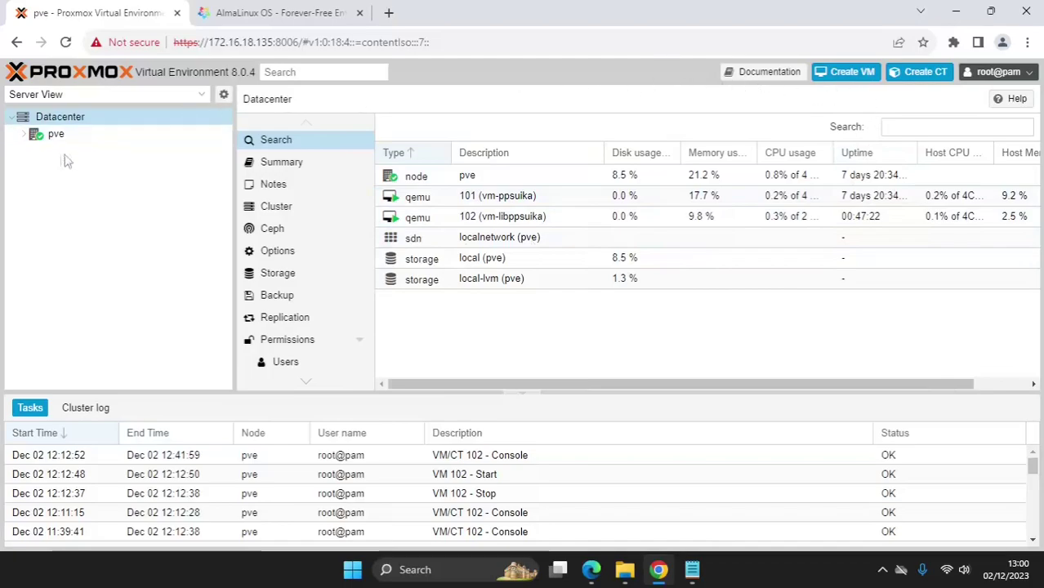
{"action": "left_click", "coordinate": [24, 135]}
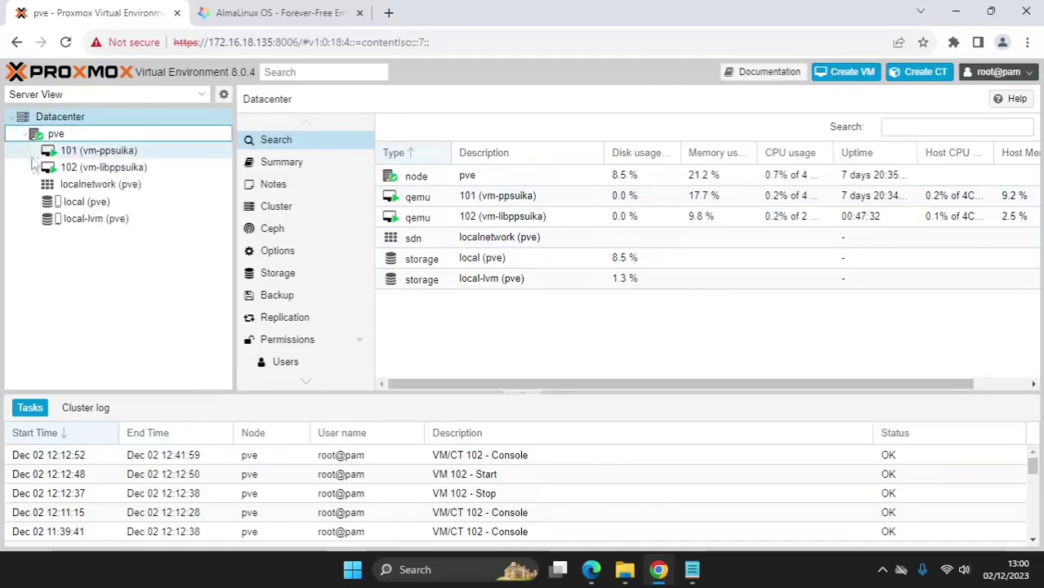
{"action": "left_click", "coordinate": [71, 203]}
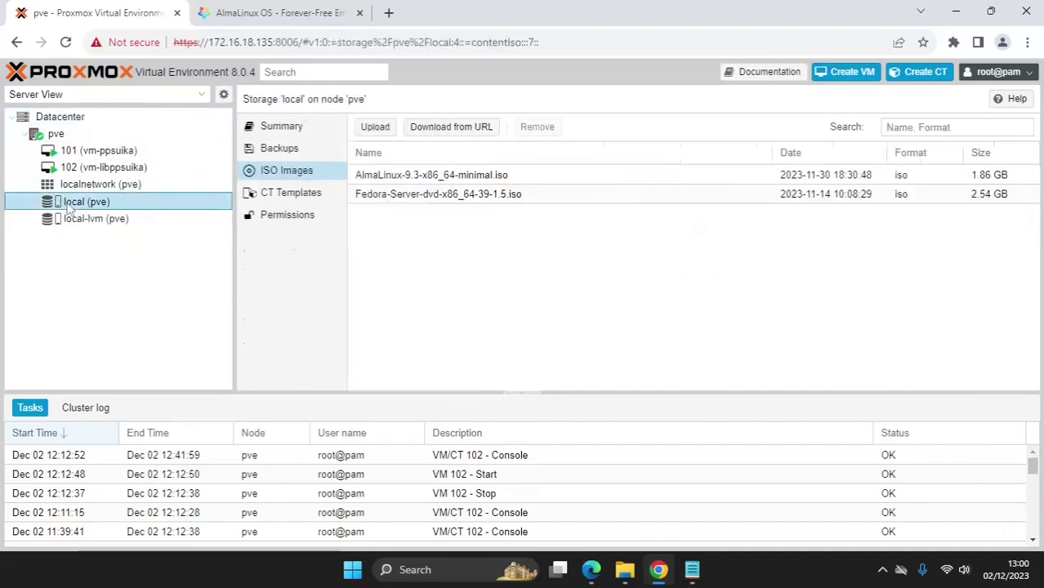
{"action": "left_click", "coordinate": [281, 172]}
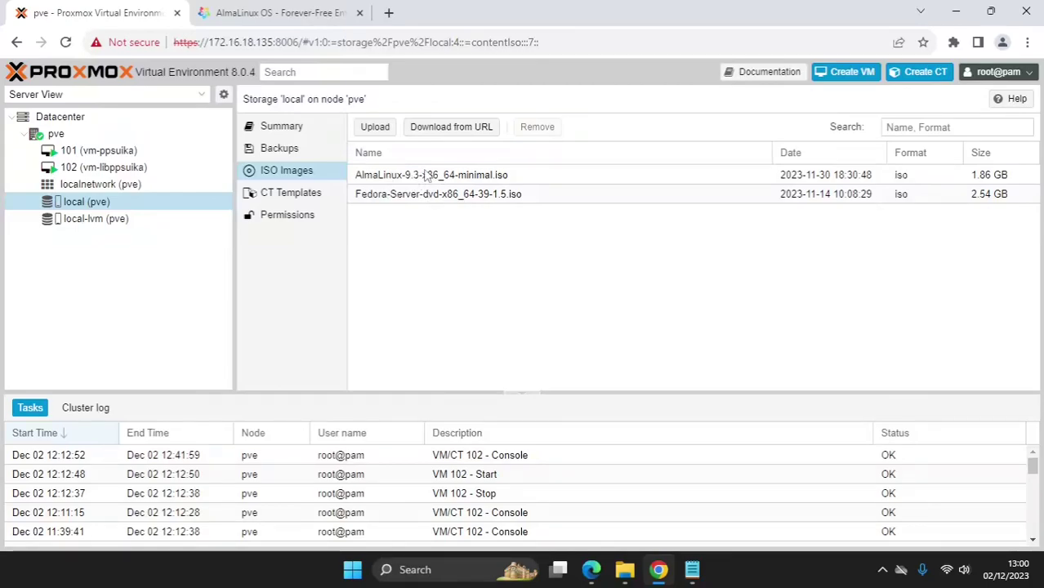
- Query the copied AlmaLinux 9.3 minimal ISO link as a download from URL, and close the dialog without downloading
{"action": "left_click", "coordinate": [441, 129]}
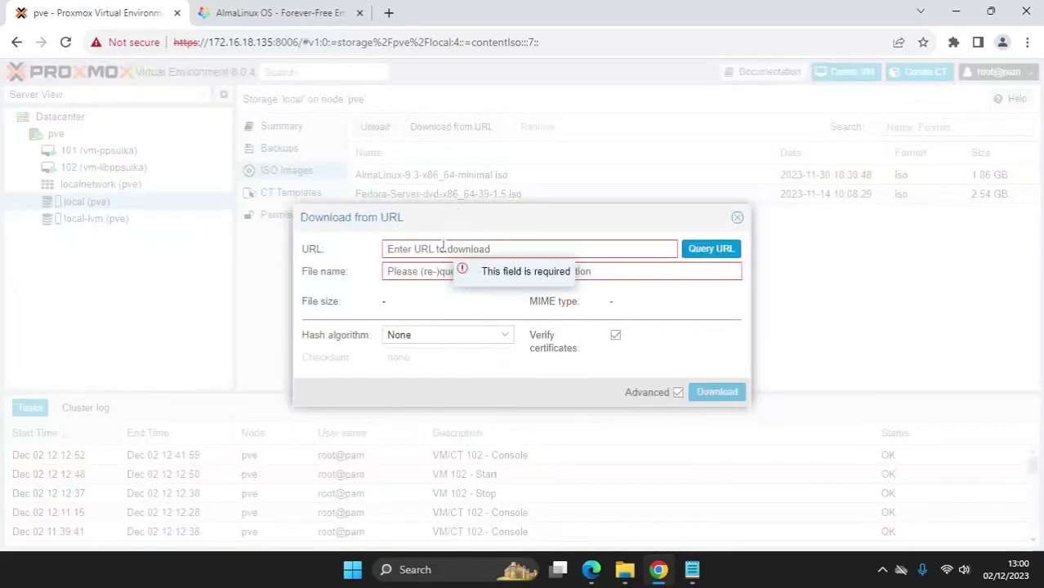
{"action": "right_click", "coordinate": [444, 250]}
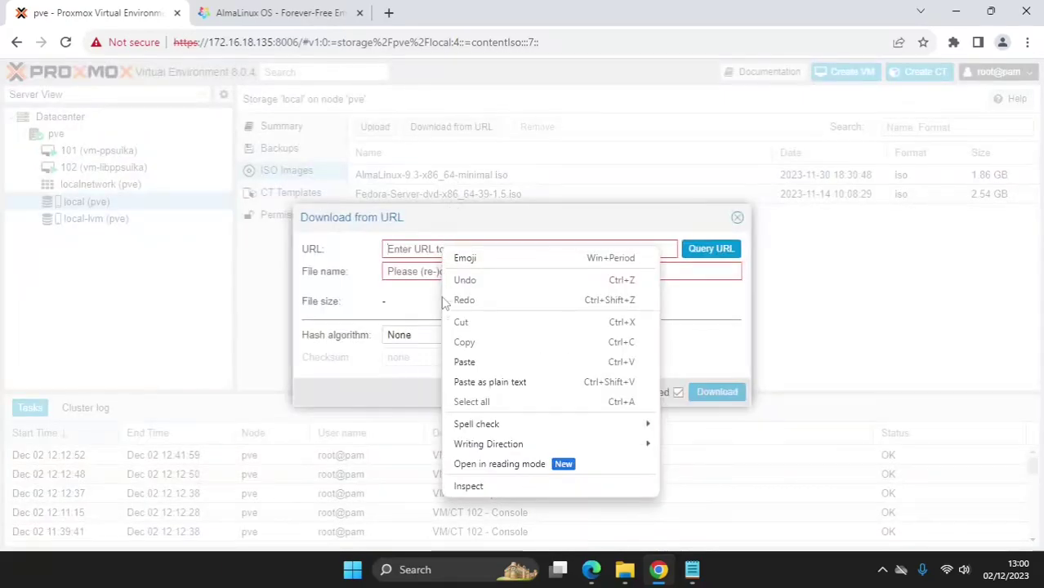
{"action": "left_click", "coordinate": [461, 365]}
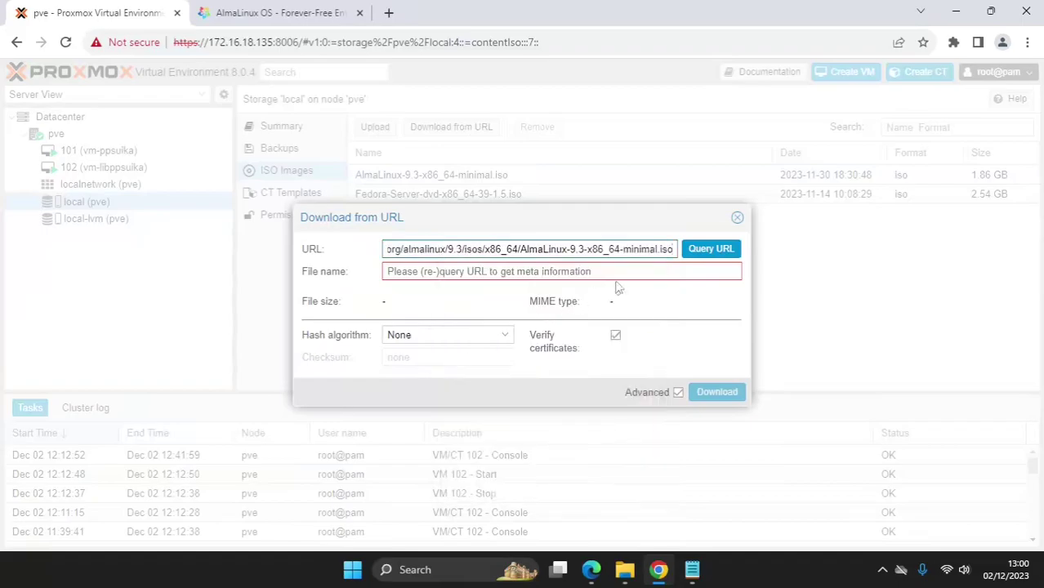
{"action": "left_click", "coordinate": [716, 257]}
{"action": "left_click", "coordinate": [716, 256]}
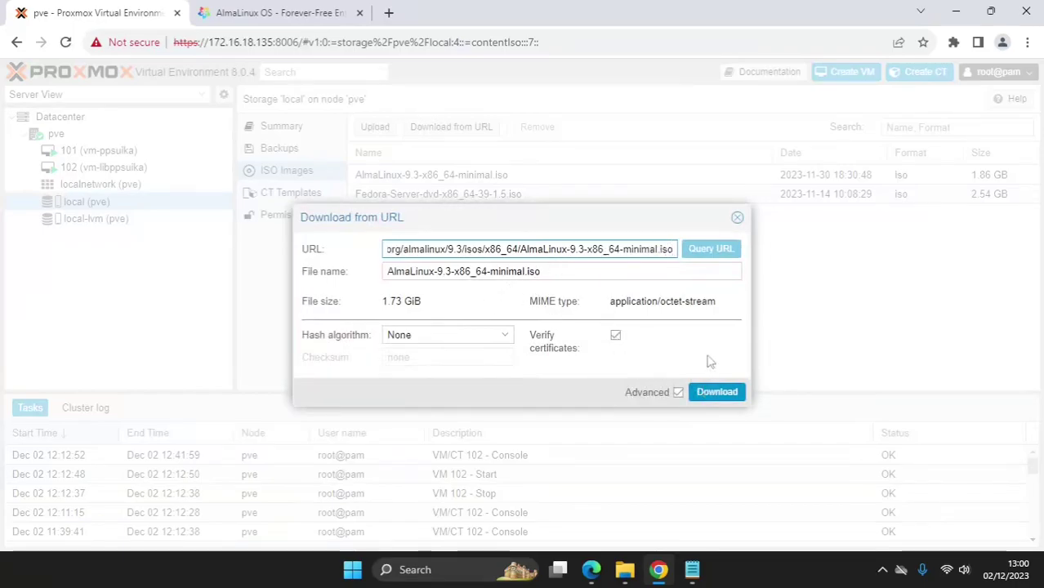
{"action": "left_click", "coordinate": [737, 217]}
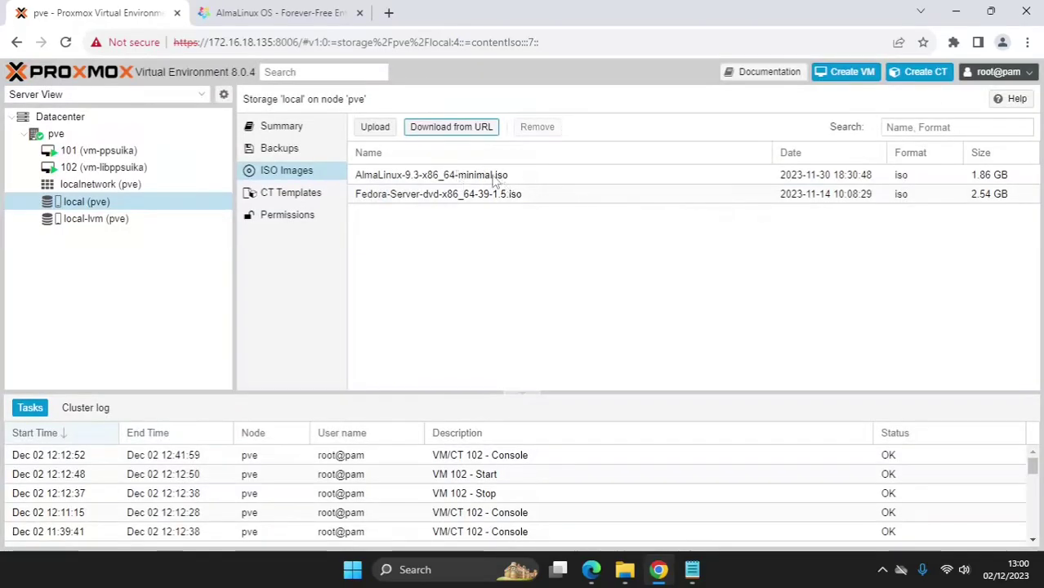
- Start creating a virtual machine on node pve with VM ID 100 and the name vm-almalinux
{"action": "left_click", "coordinate": [847, 79]}
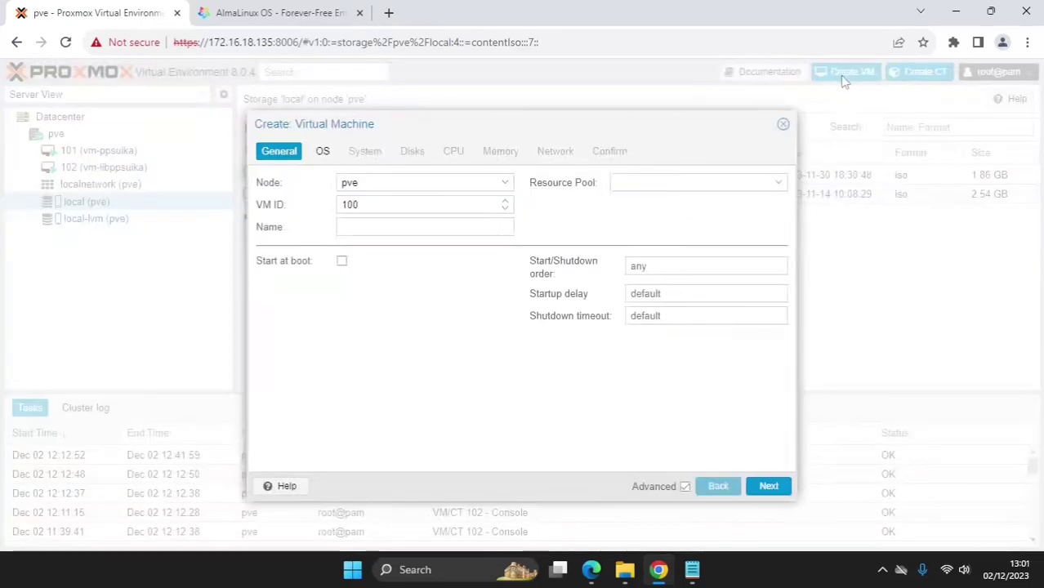
{"action": "left_click", "coordinate": [431, 226]}
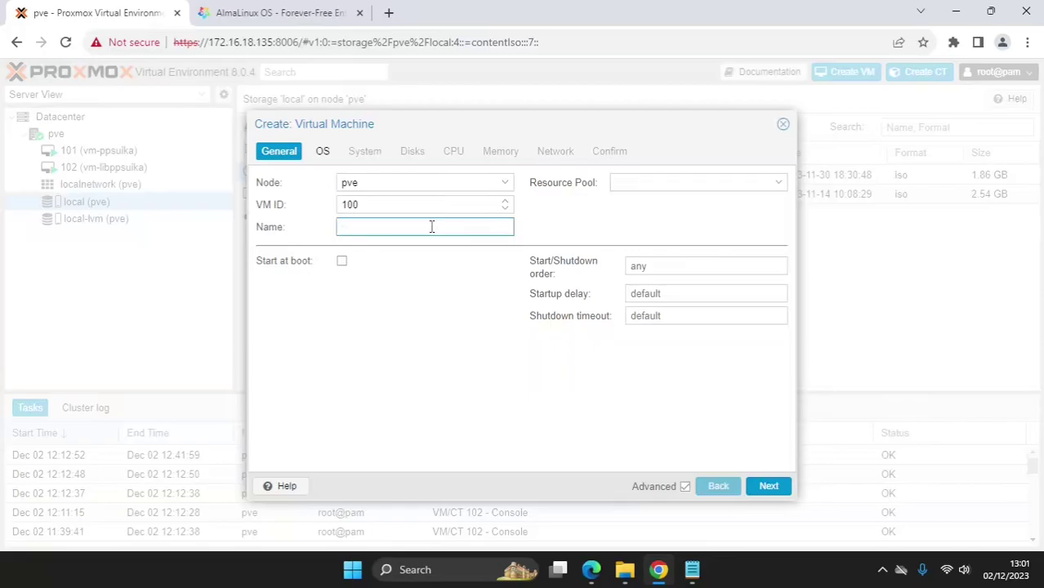
{"action": "type", "text": "vm-almalinux"}
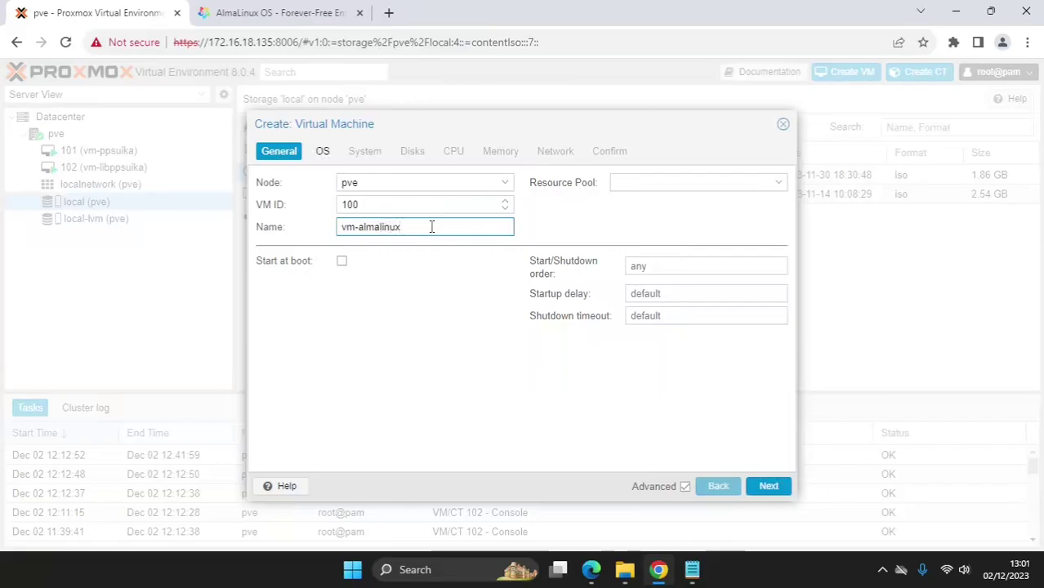
{"action": "left_click", "coordinate": [767, 488]}
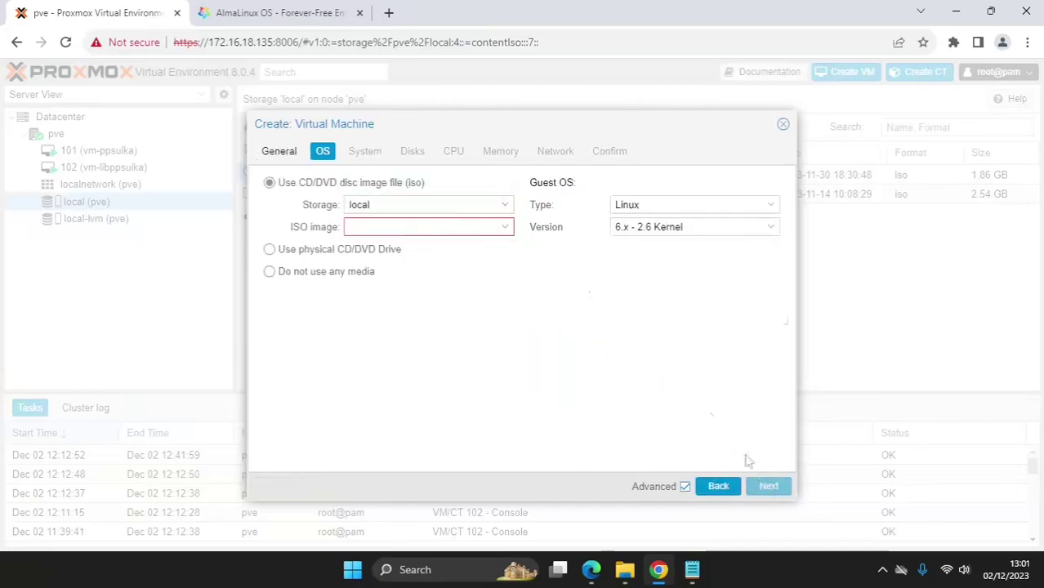
- Choose AlmaLinux-9.3-x86_64-minimal.iso as the virtual machine's installation image and enable the Qemu Agent
{"action": "left_click", "coordinate": [501, 229]}
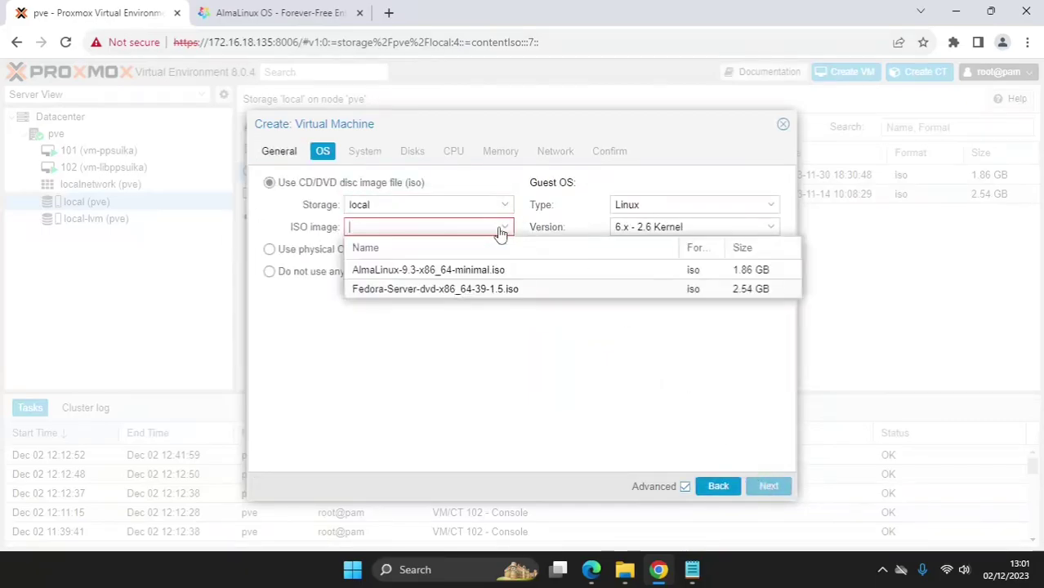
{"action": "left_click", "coordinate": [422, 271]}
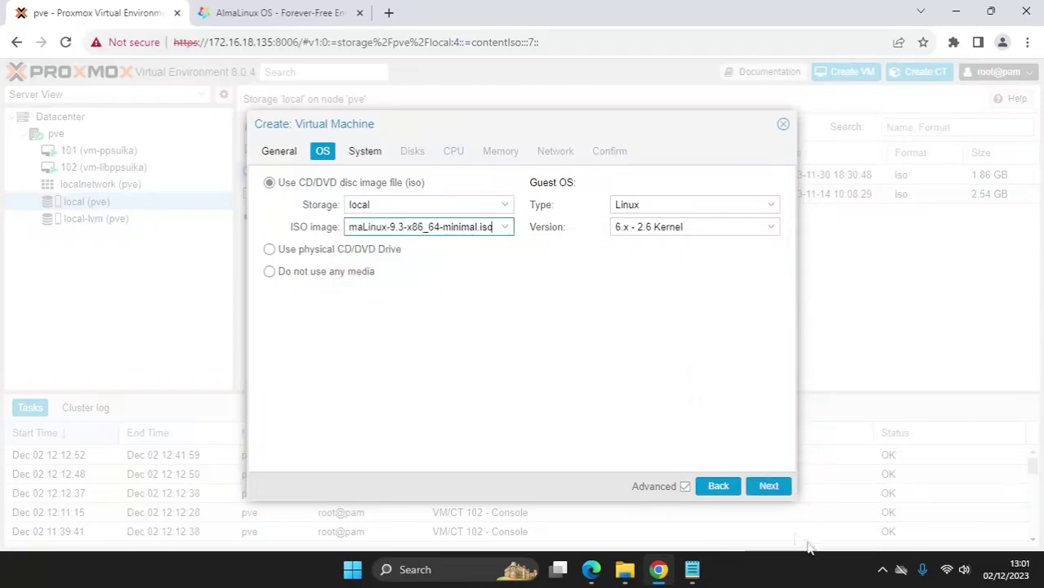
{"action": "left_click", "coordinate": [769, 486]}
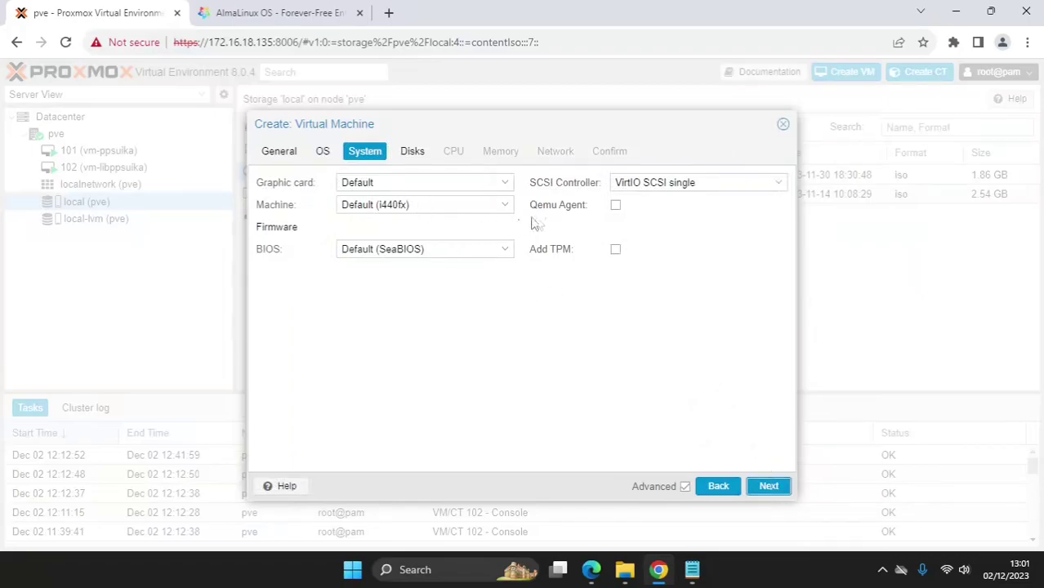
{"action": "left_click", "coordinate": [615, 205]}
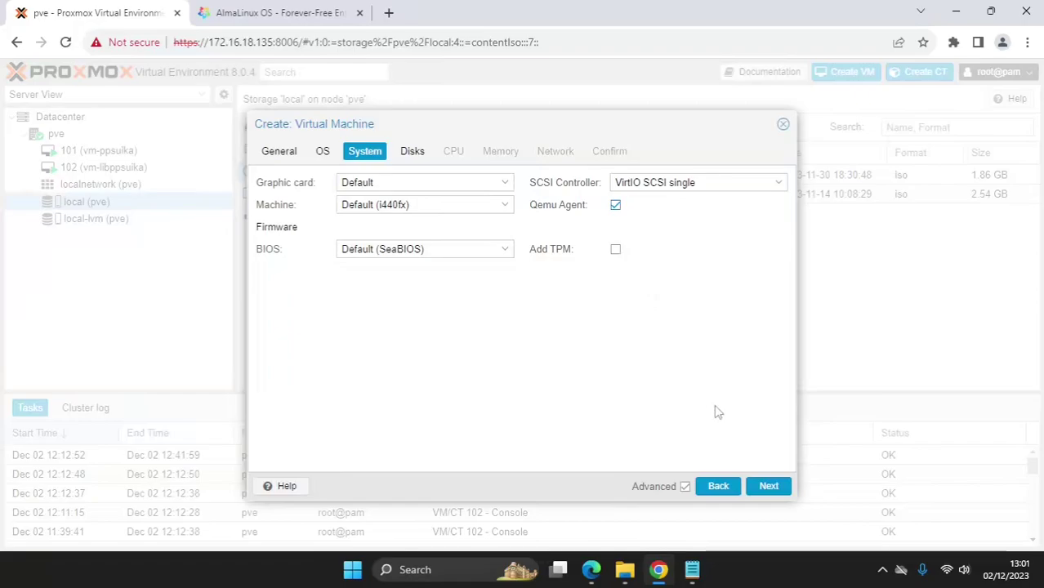
{"action": "left_click", "coordinate": [768, 487]}
- Set the scsi0 disk size to 100 GiB and enable Discard for it
{"action": "left_click_drag", "start_coordinate": [501, 284], "coordinate": [399, 282]}
{"action": "type", "text": "100"}
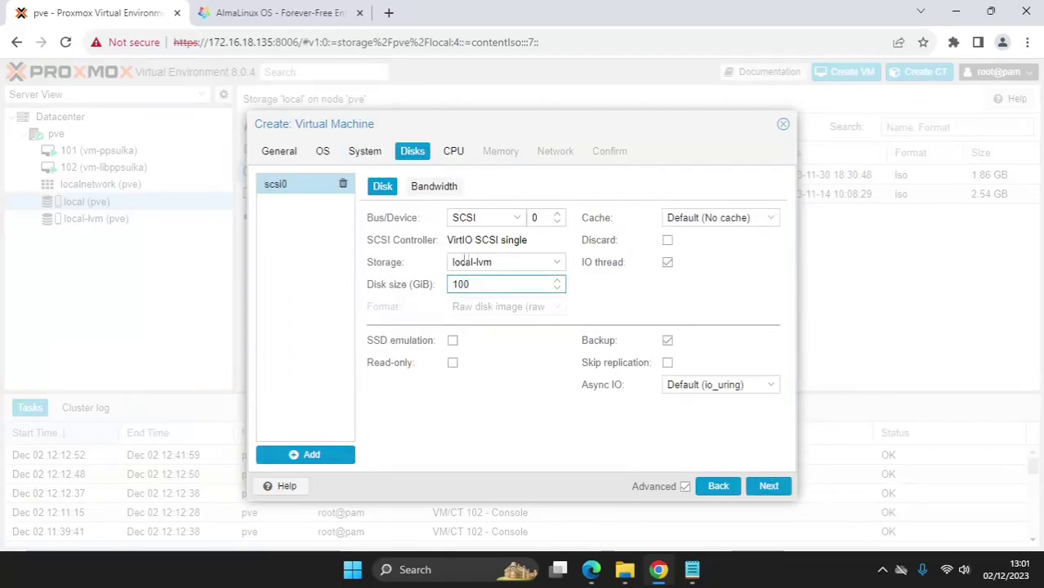
{"action": "left_click", "coordinate": [668, 240]}
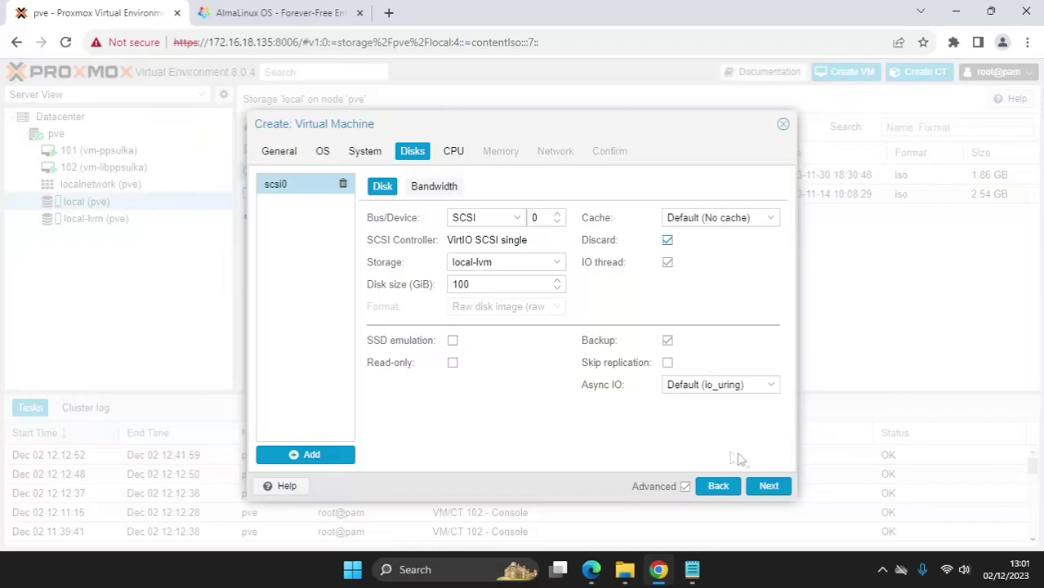
{"action": "left_click", "coordinate": [762, 493]}
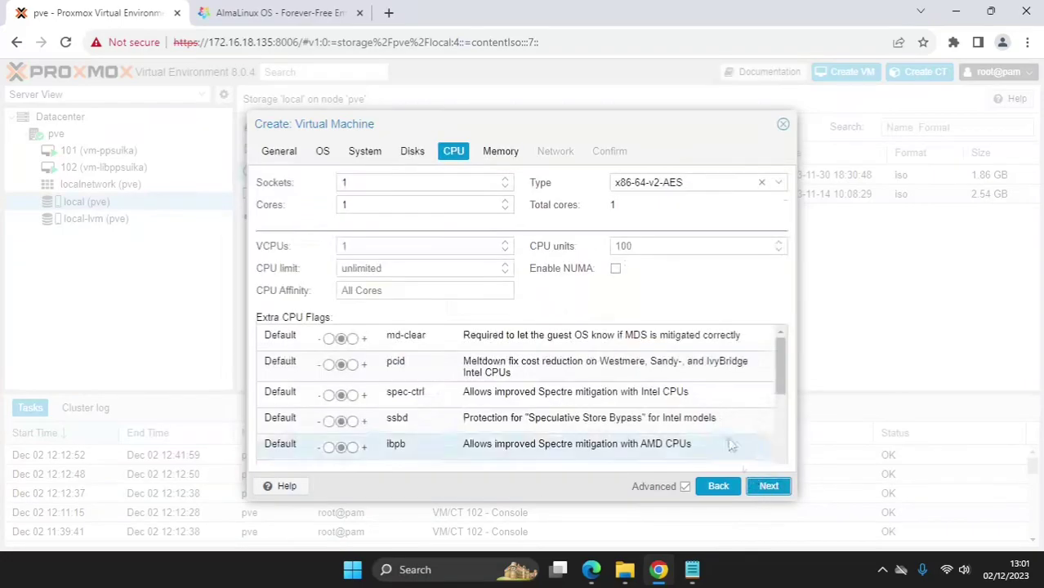
- Assign 2 CPU cores, 4096 MiB of memory and 2048 MiB of minimum memory to the virtual machine
{"action": "left_click", "coordinate": [504, 201]}
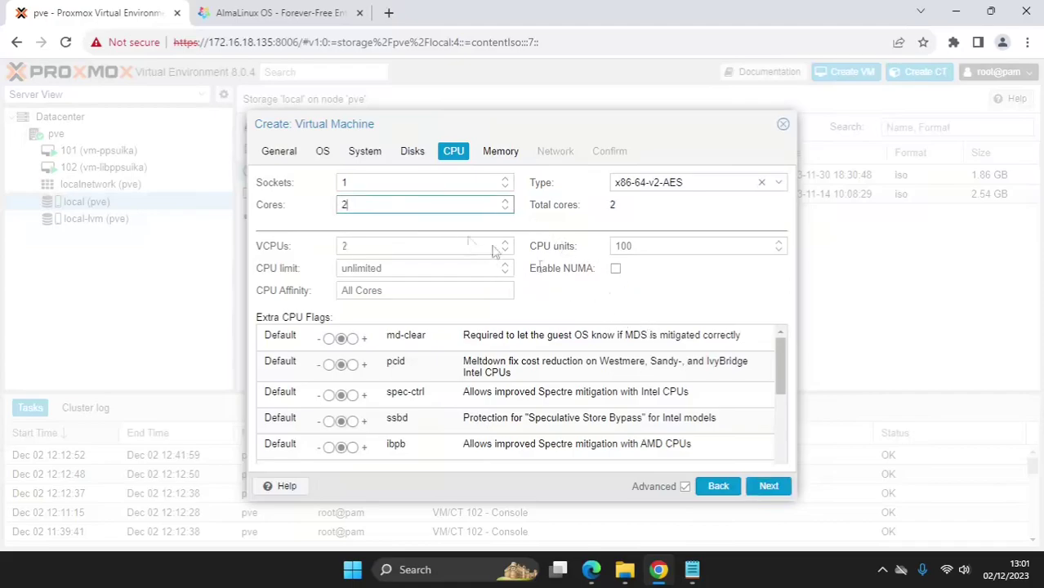
{"action": "left_click", "coordinate": [768, 487]}
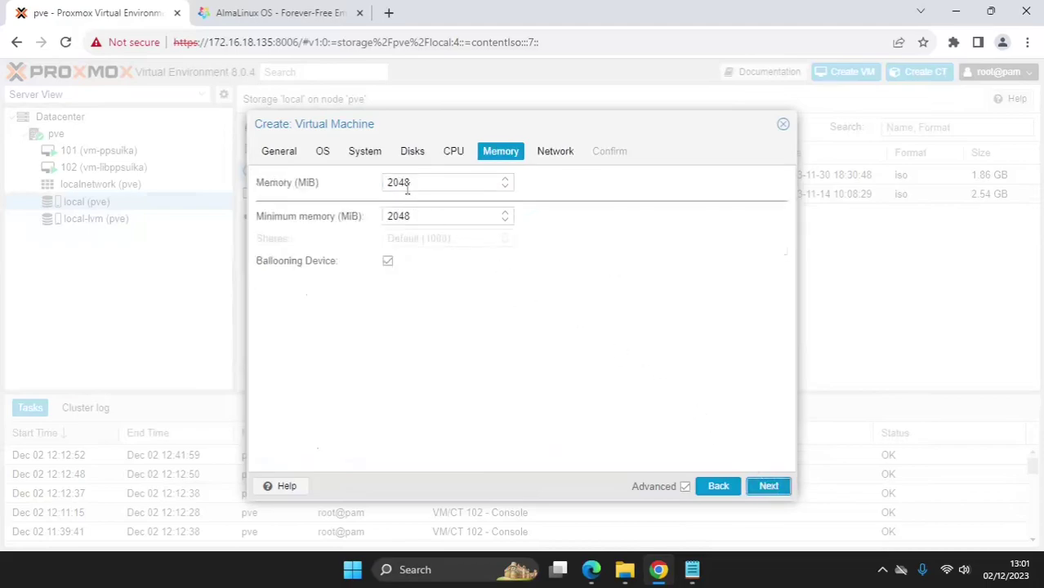
{"action": "left_click_drag", "start_coordinate": [387, 188], "coordinate": [395, 190]}
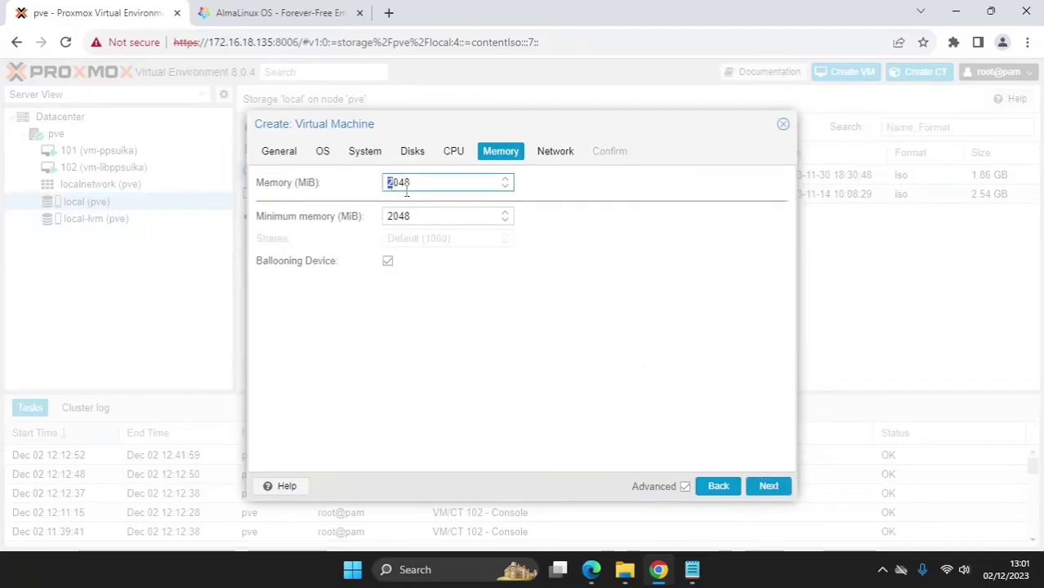
{"action": "left_click_drag", "start_coordinate": [426, 182], "coordinate": [365, 165]}
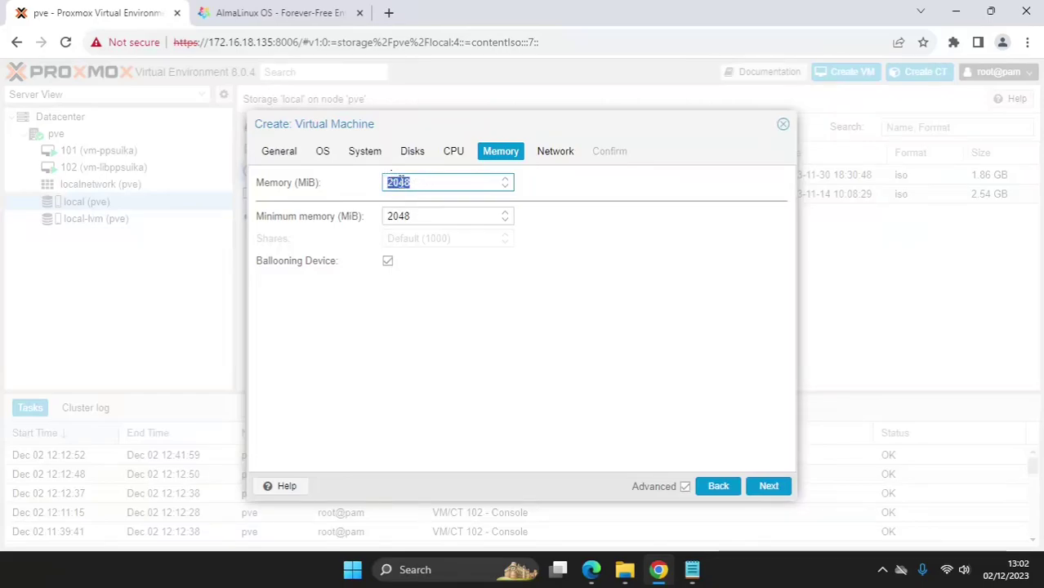
{"action": "left_click", "coordinate": [387, 178]}
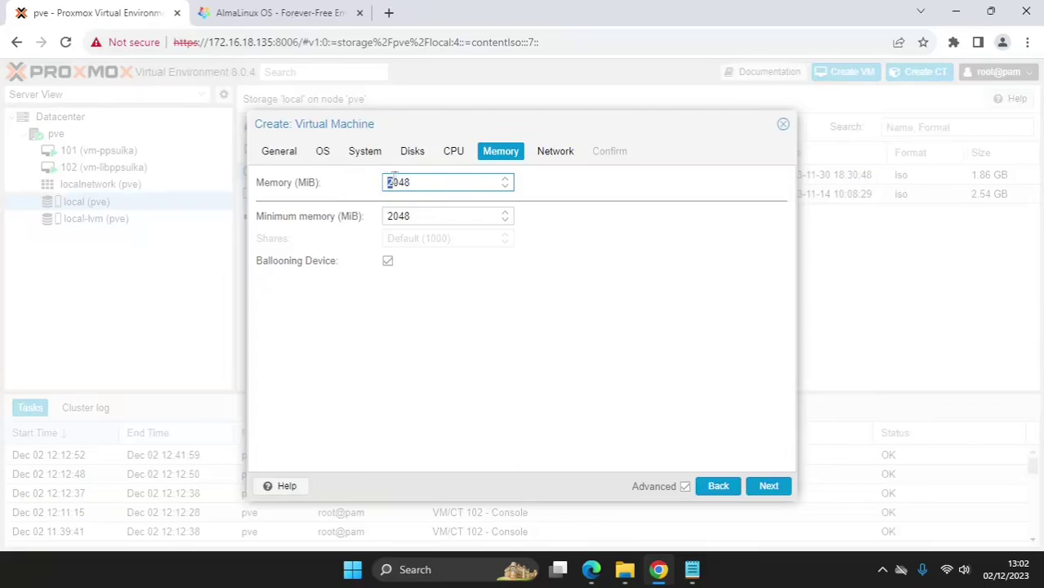
{"action": "type", "text": "4"}
{"action": "left_click_drag", "start_coordinate": [399, 186], "coordinate": [415, 186]}
{"action": "type", "text": "96"}
{"action": "double_click", "coordinate": [426, 219]}
{"action": "type", "text": "2048"}
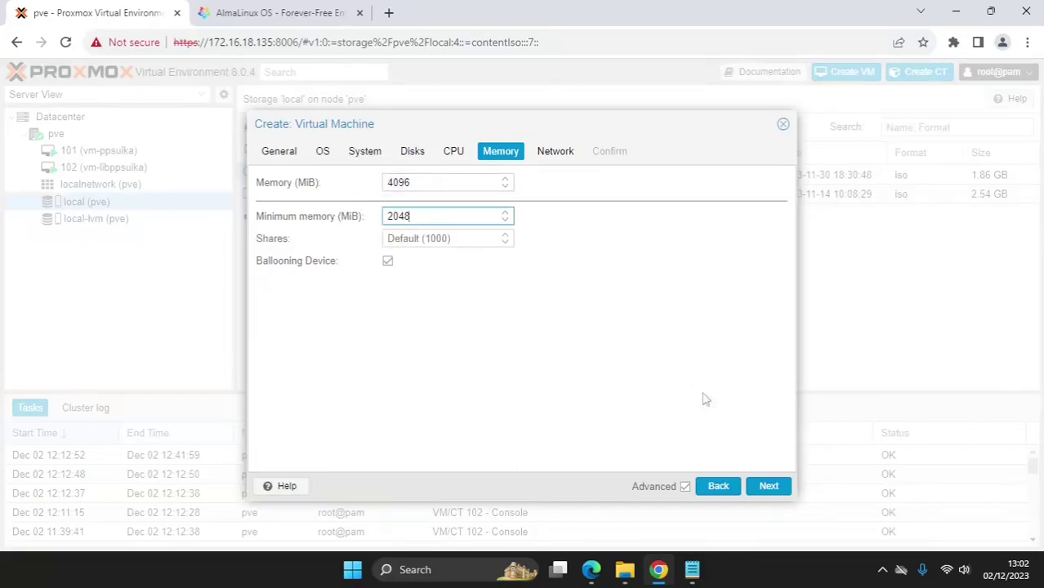
{"action": "left_click", "coordinate": [769, 486]}
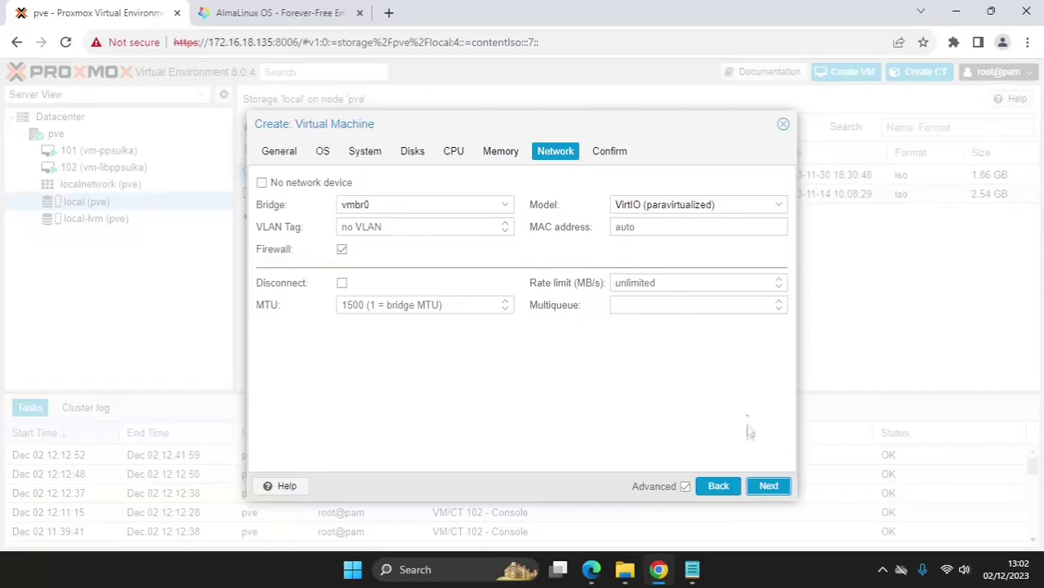
- Accept the default network settings, review the summary and create the virtual machine with Start after created enabled
{"action": "left_click", "coordinate": [768, 487]}
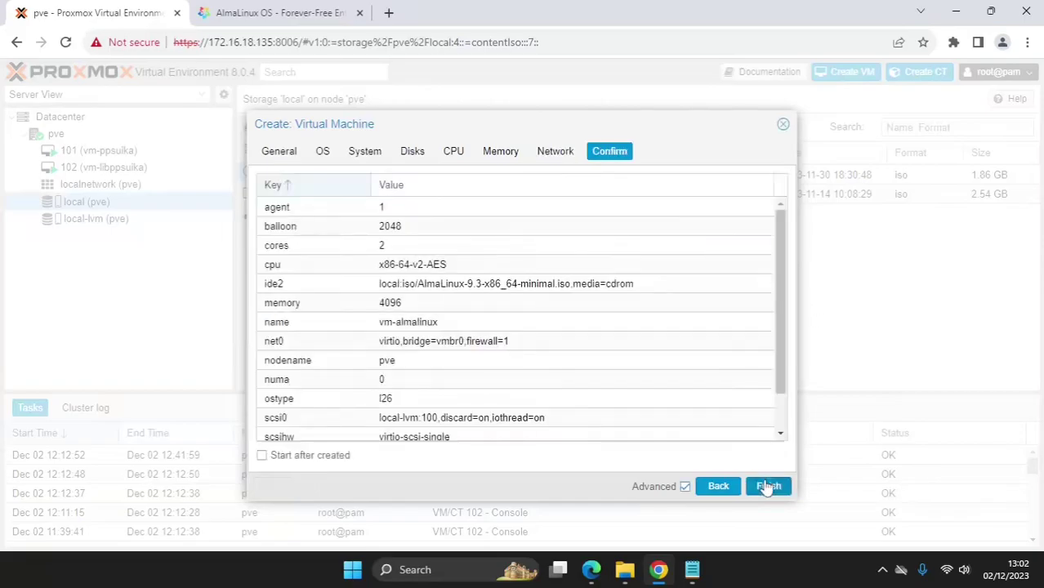
{"action": "scroll", "coordinate": [775, 249], "scroll_direction": "down", "scroll_amount": 1}
{"action": "scroll", "coordinate": [776, 249], "scroll_direction": "down", "scroll_amount": 1}
{"action": "scroll", "coordinate": [764, 254], "scroll_direction": "up", "scroll_amount": 3}
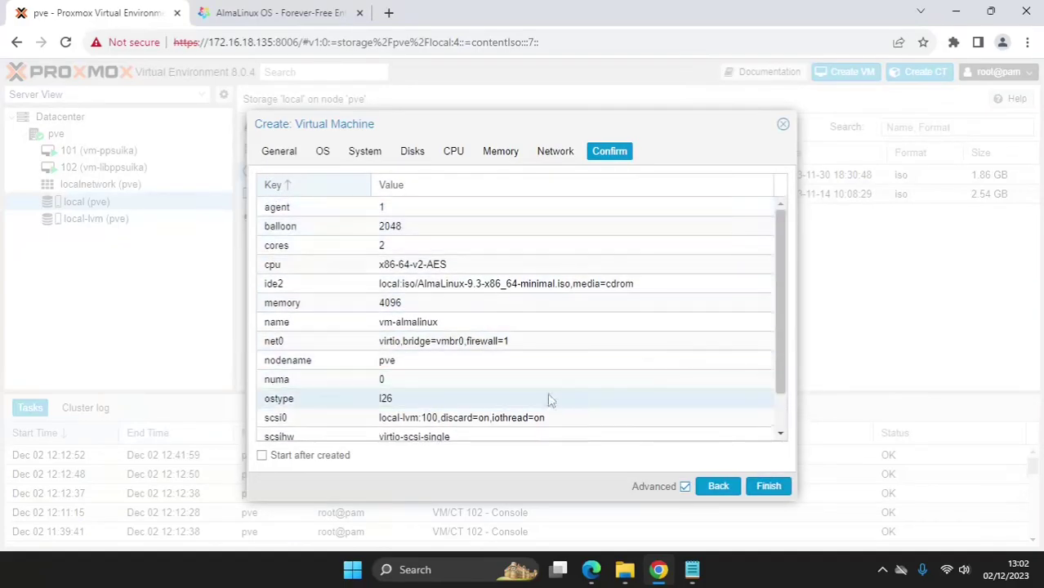
{"action": "left_click", "coordinate": [263, 456]}
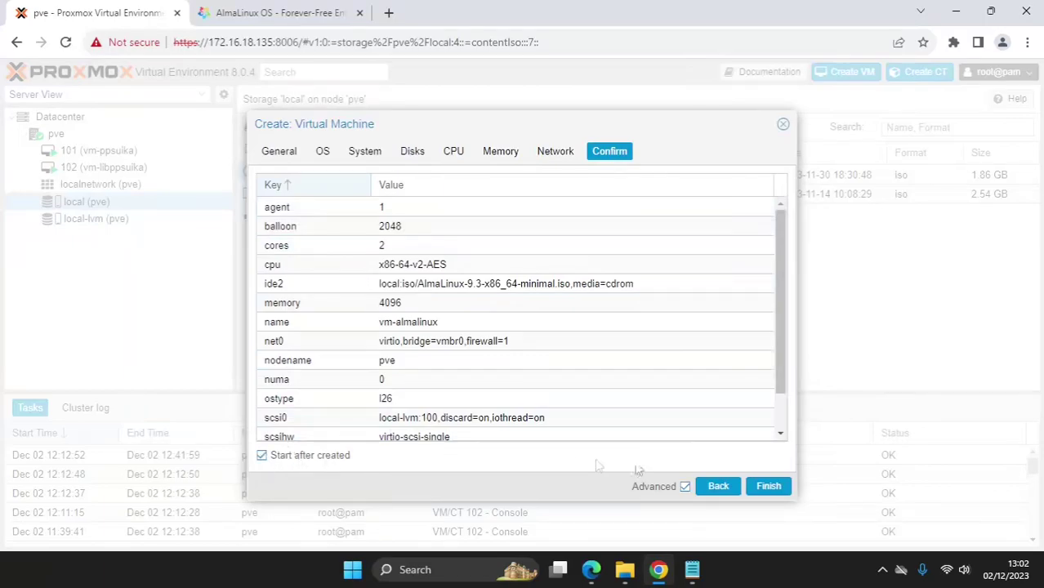
{"action": "left_click", "coordinate": [769, 488]}
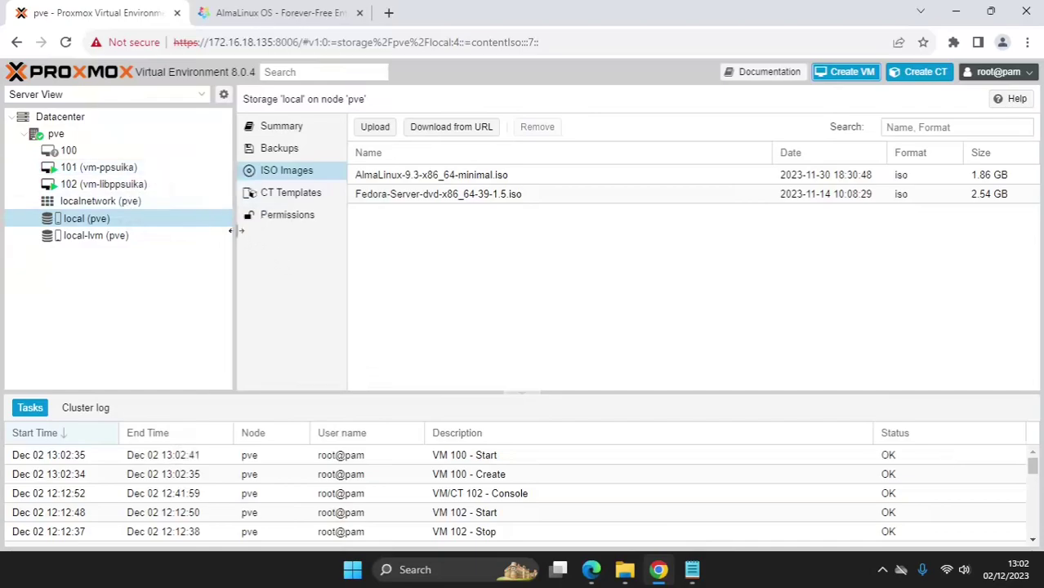
- Open the console of virtual machine 100 (vm-almalinux)
{"action": "left_click", "coordinate": [122, 154]}
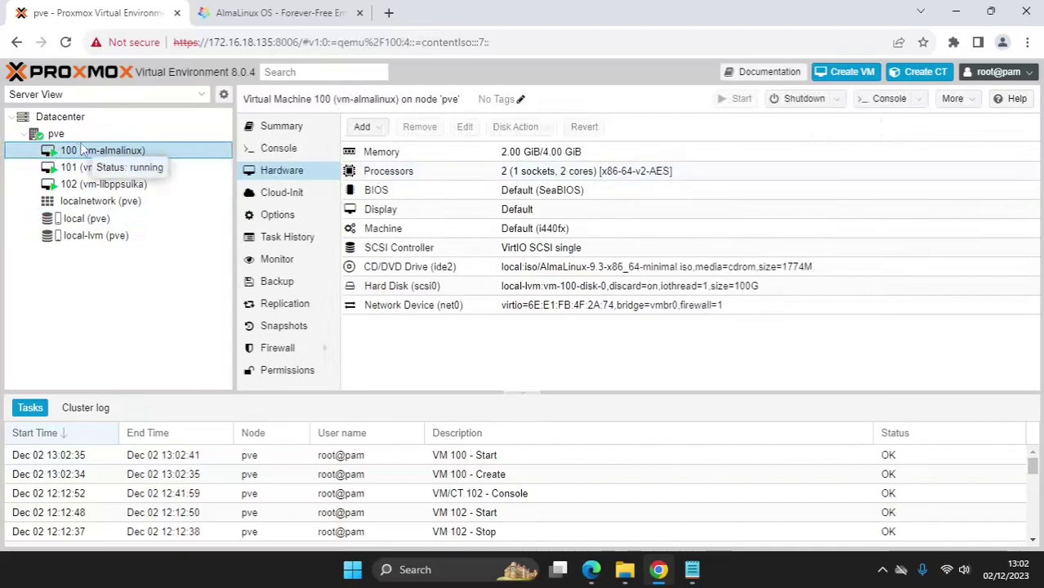
{"action": "left_click", "coordinate": [890, 100]}
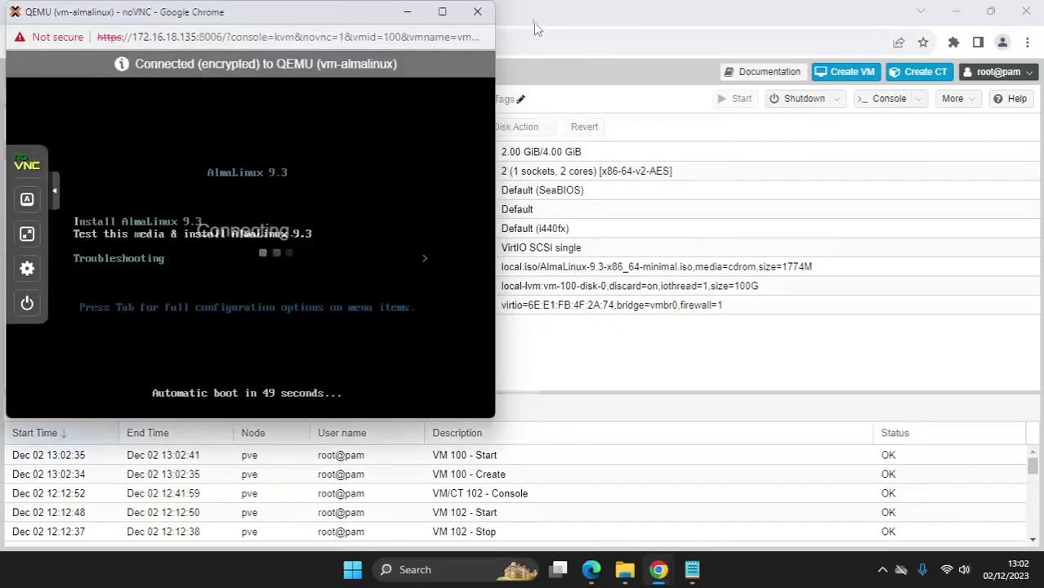
- Maximize the virtual machine's console window and start Install AlmaLinux 9.3 from the boot menu
{"action": "left_click", "coordinate": [436, 12]}
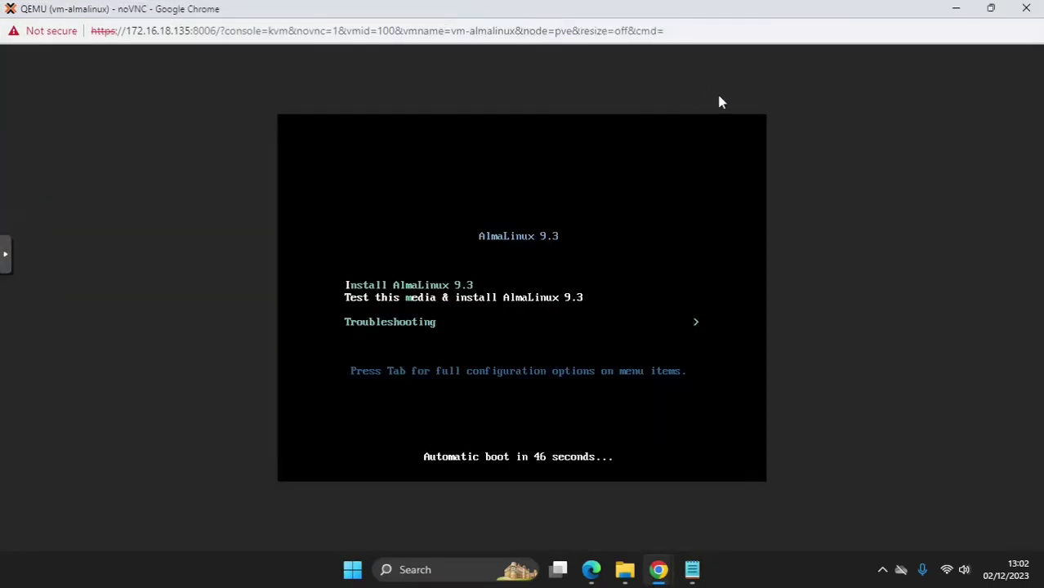
{"action": "key", "text": "Up"}
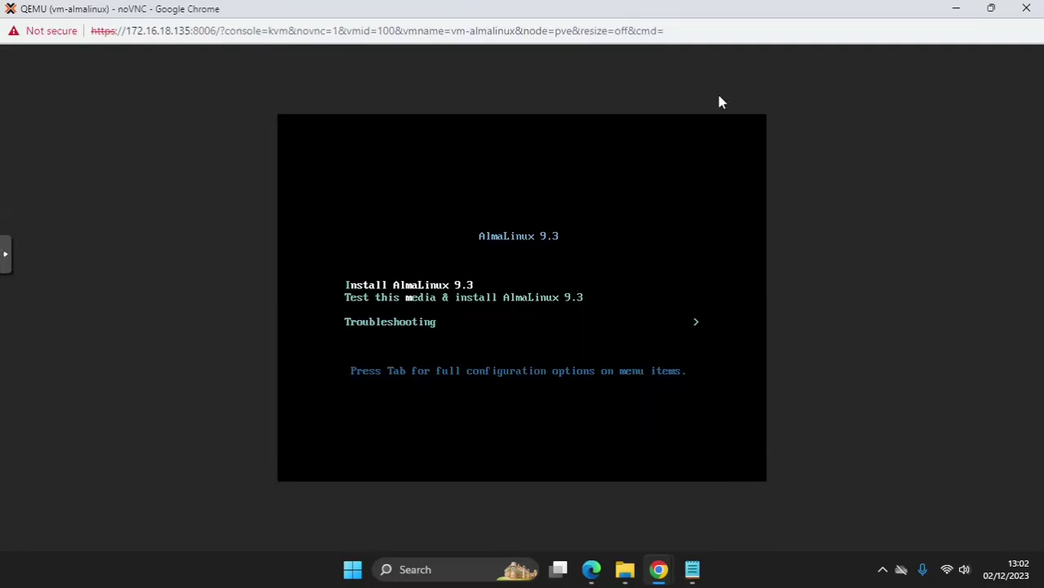
{"action": "key", "text": "Return"}
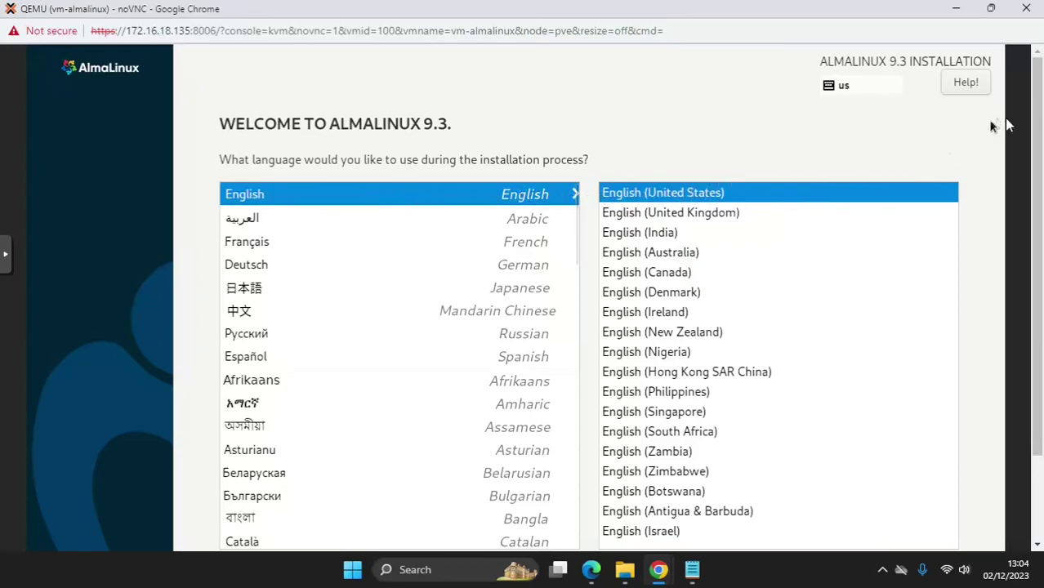
- Search the installation languages for "indonesia", clear the search and return to the start of the language list
{"action": "scroll", "coordinate": [1000, 245], "scroll_direction": "down", "scroll_amount": 3}
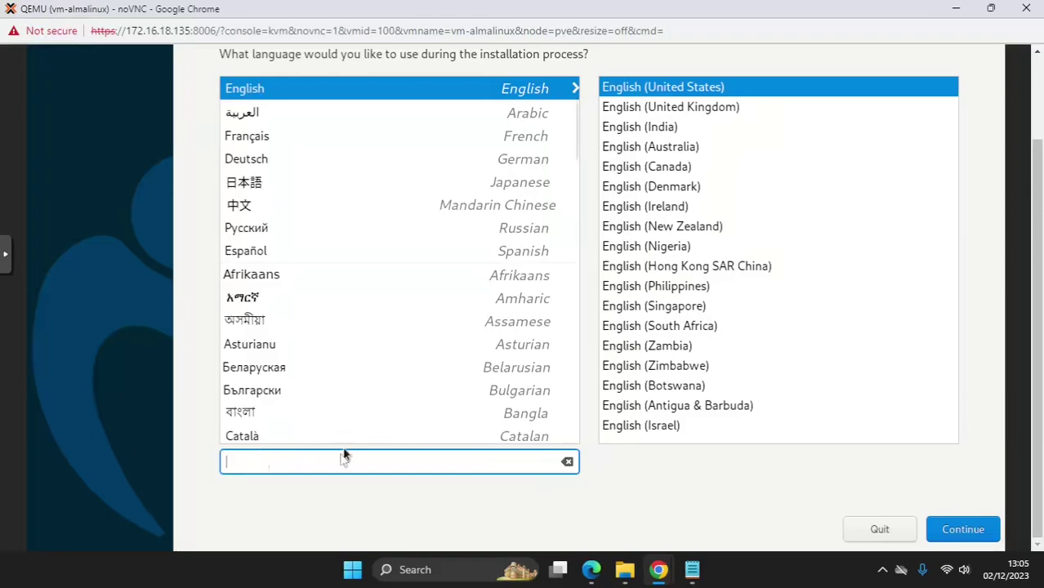
{"action": "type", "text": "indonesia"}
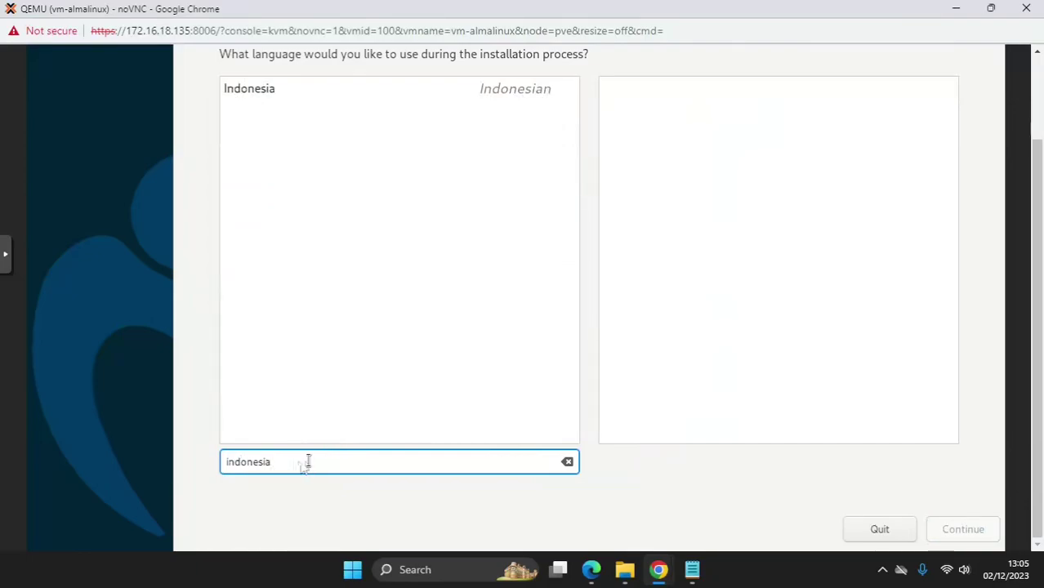
{"action": "left_click_drag", "start_coordinate": [266, 462], "coordinate": [182, 454]}
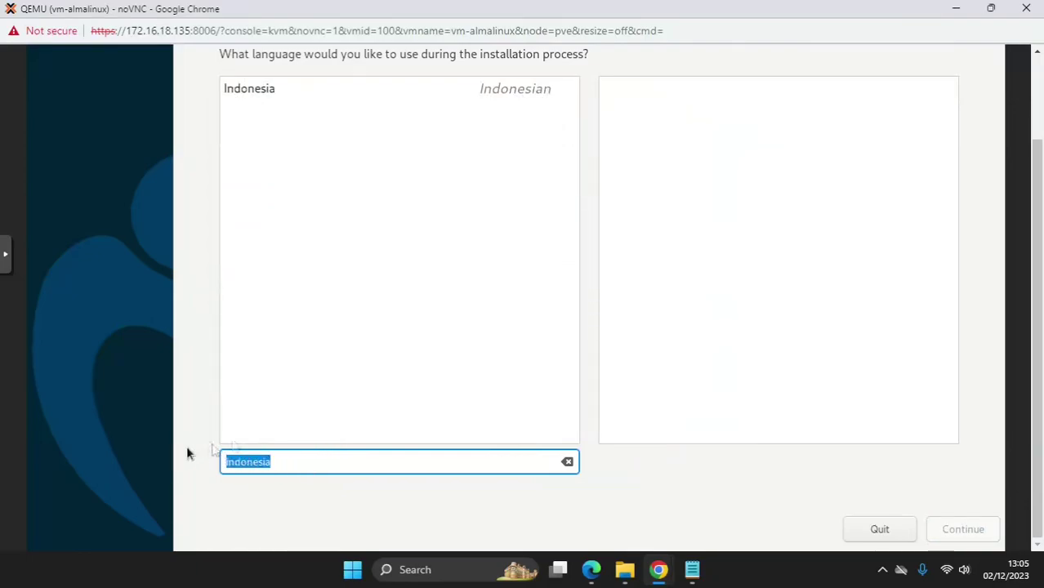
{"action": "key", "text": "BackSpace"}
{"action": "scroll", "coordinate": [523, 343], "scroll_direction": "up", "scroll_amount": 2}
{"action": "scroll", "coordinate": [564, 306], "scroll_direction": "up", "scroll_amount": 3}
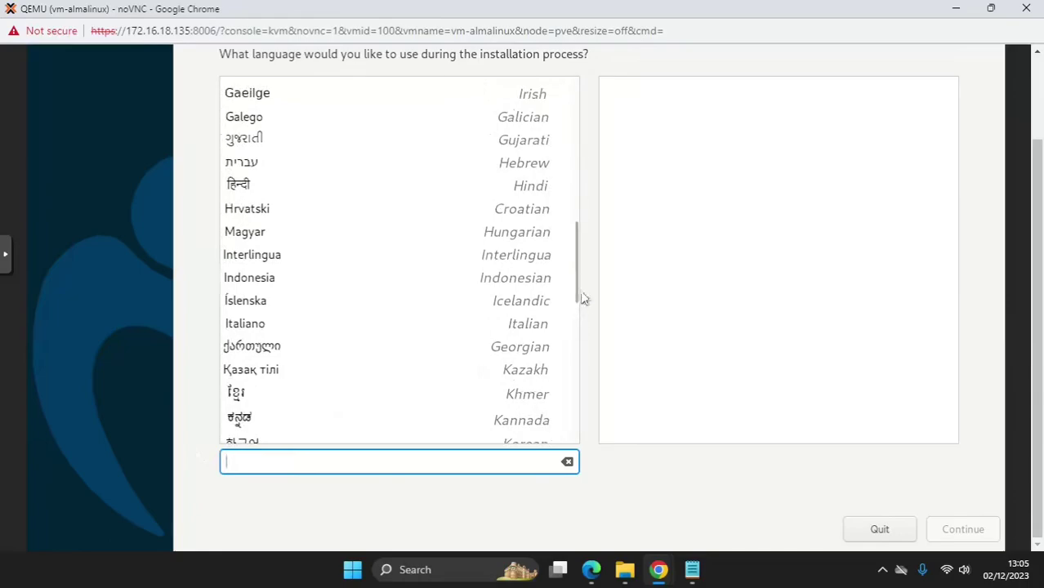
{"action": "scroll", "coordinate": [576, 245], "scroll_direction": "up", "scroll_amount": 5}
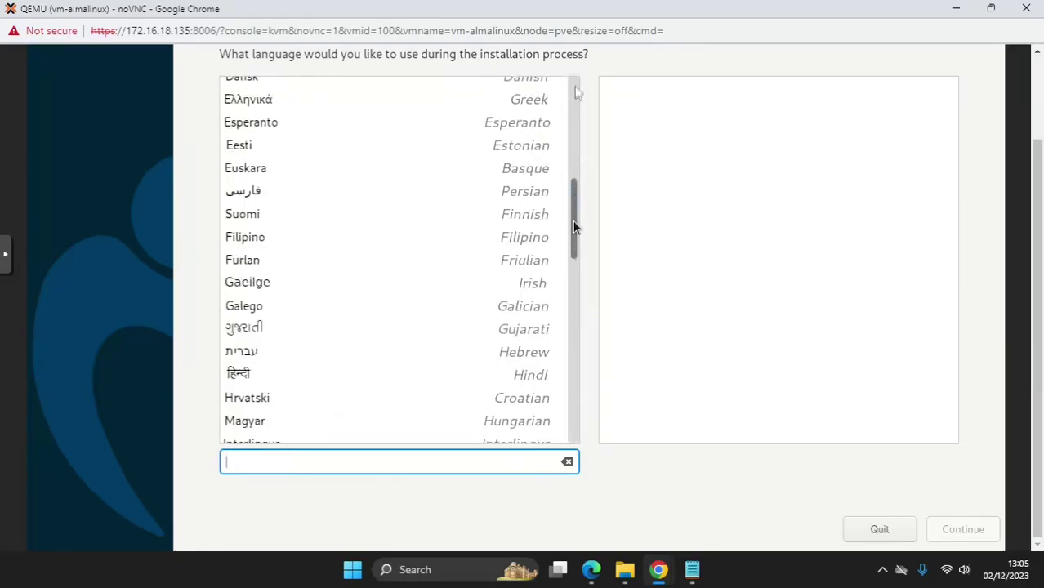
{"action": "scroll", "coordinate": [572, 221], "scroll_direction": "up", "scroll_amount": 5}
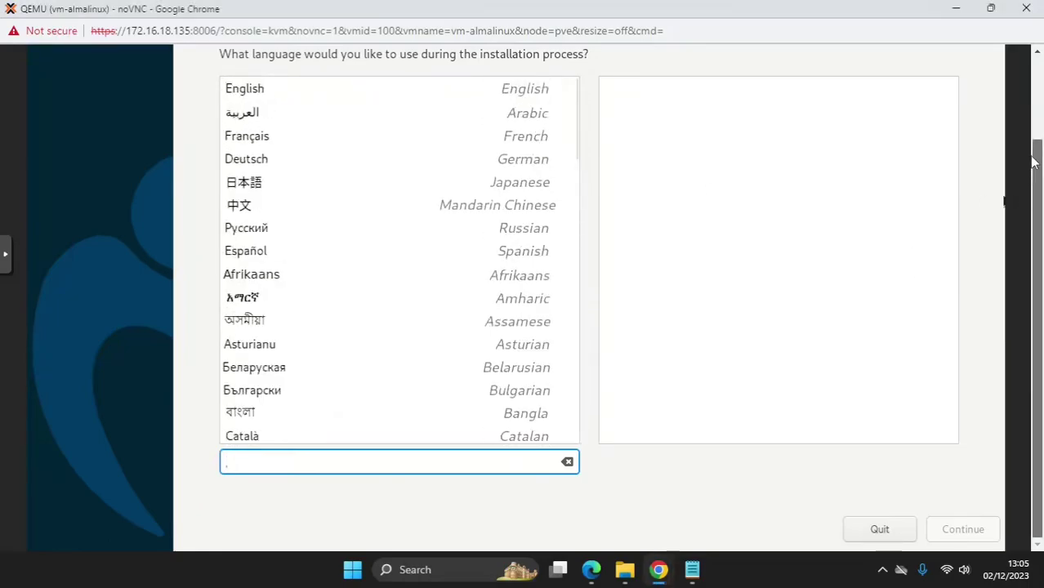
{"action": "scroll", "coordinate": [1034, 245], "scroll_direction": "up", "scroll_amount": 2}
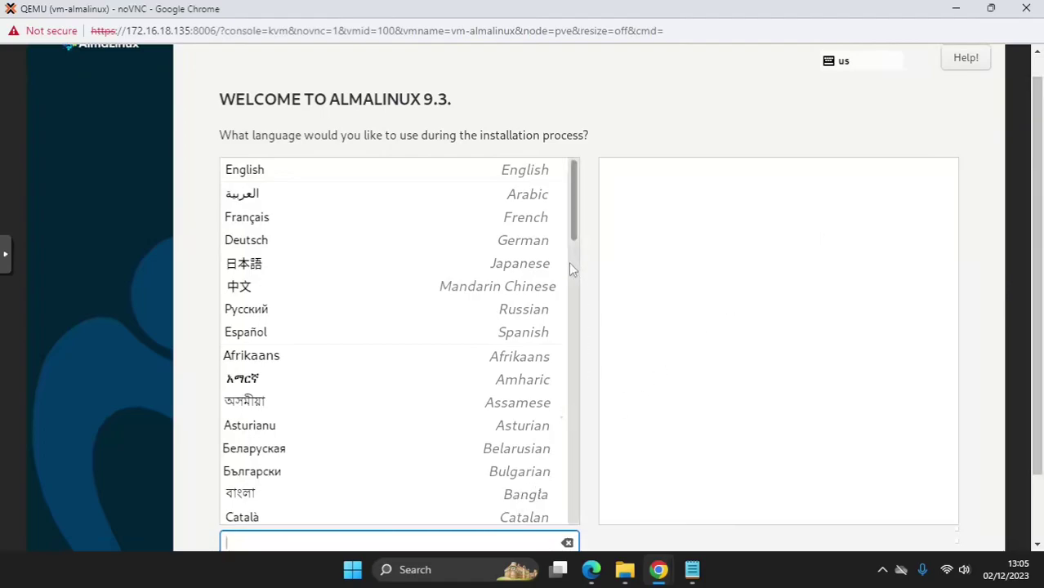
- Choose English (United States) as the installation language and continue to the installation summary
{"action": "left_click", "coordinate": [430, 173]}
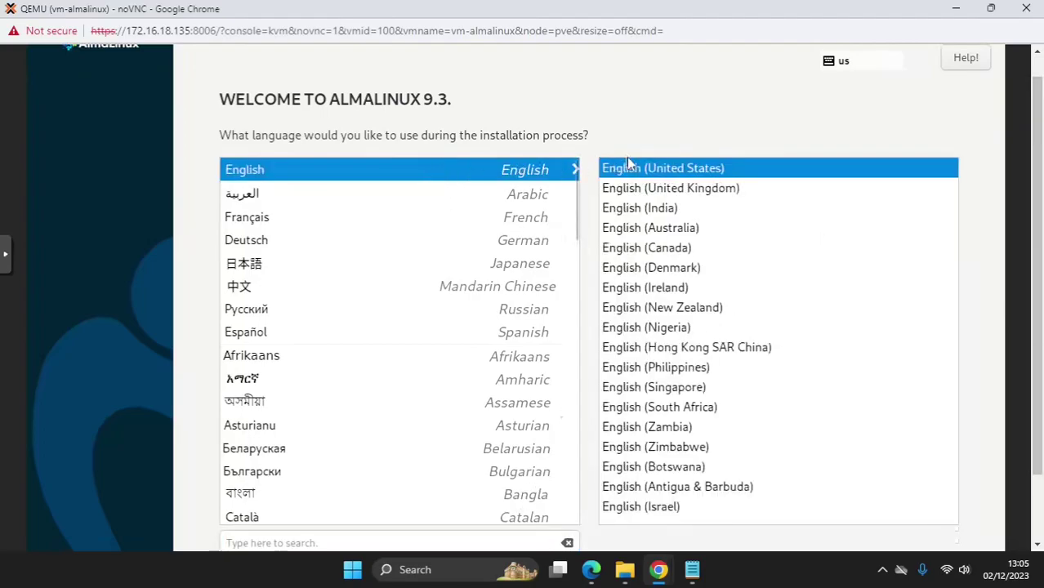
{"action": "scroll", "coordinate": [1000, 130], "scroll_direction": "down", "scroll_amount": 2}
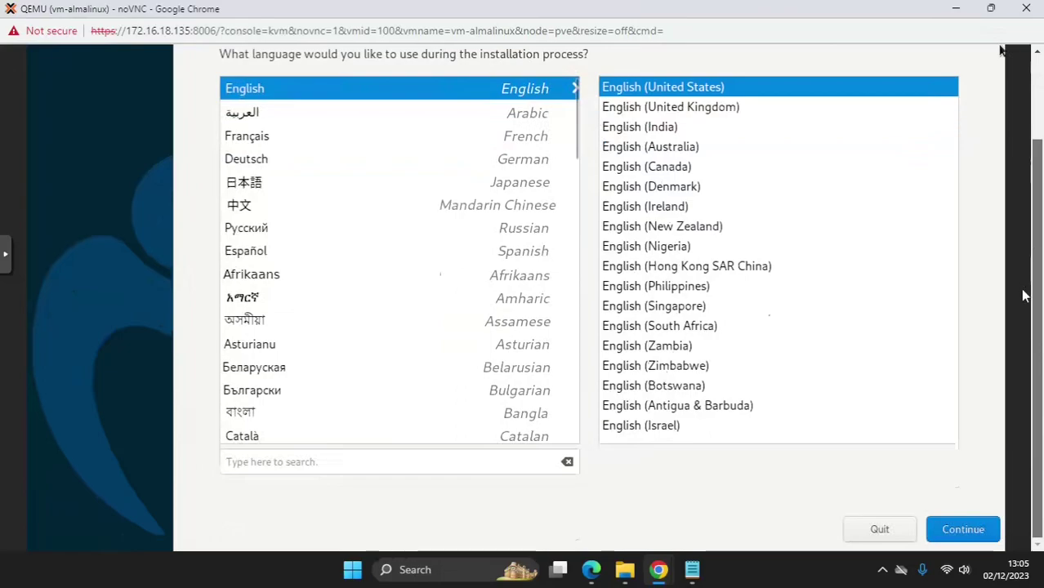
{"action": "left_click", "coordinate": [960, 531]}
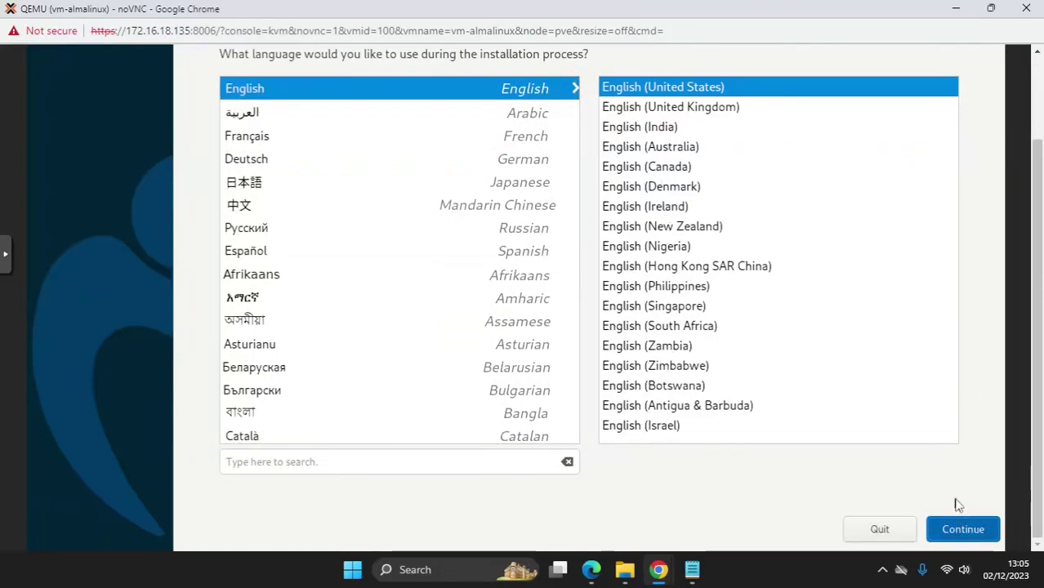
{"action": "left_click", "coordinate": [960, 527]}
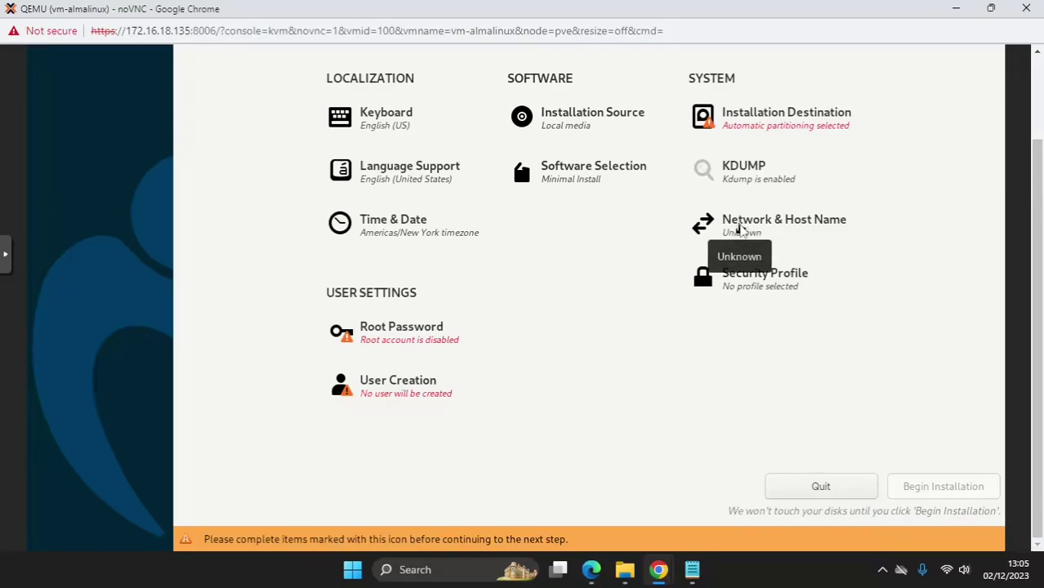
- Turn on the Ethernet (ens18) connection in the Network & Host Name settings and return to the installation summary
{"action": "left_click", "coordinate": [739, 229]}
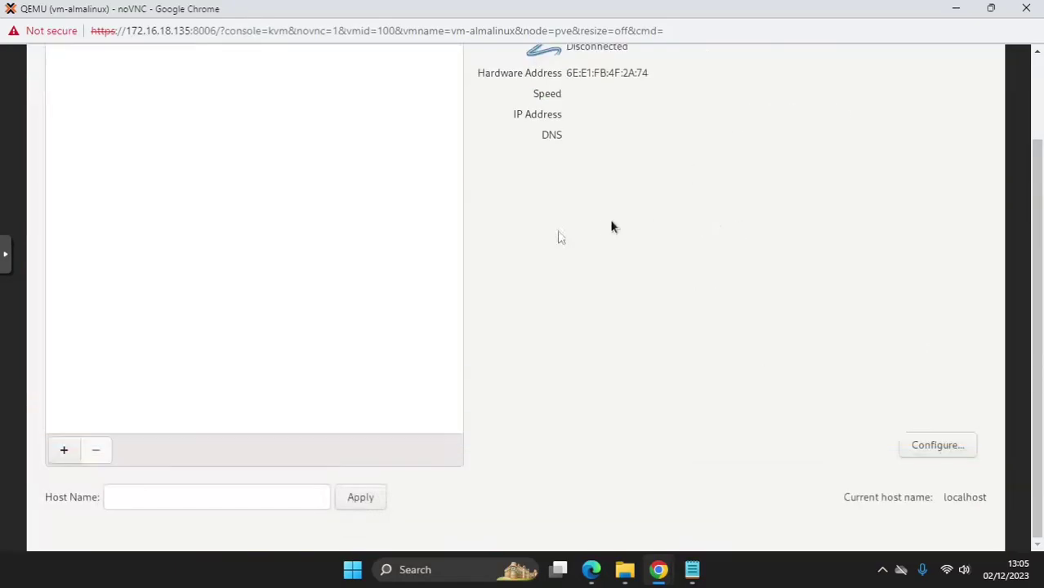
{"action": "scroll", "coordinate": [1023, 375], "scroll_direction": "up", "scroll_amount": 3}
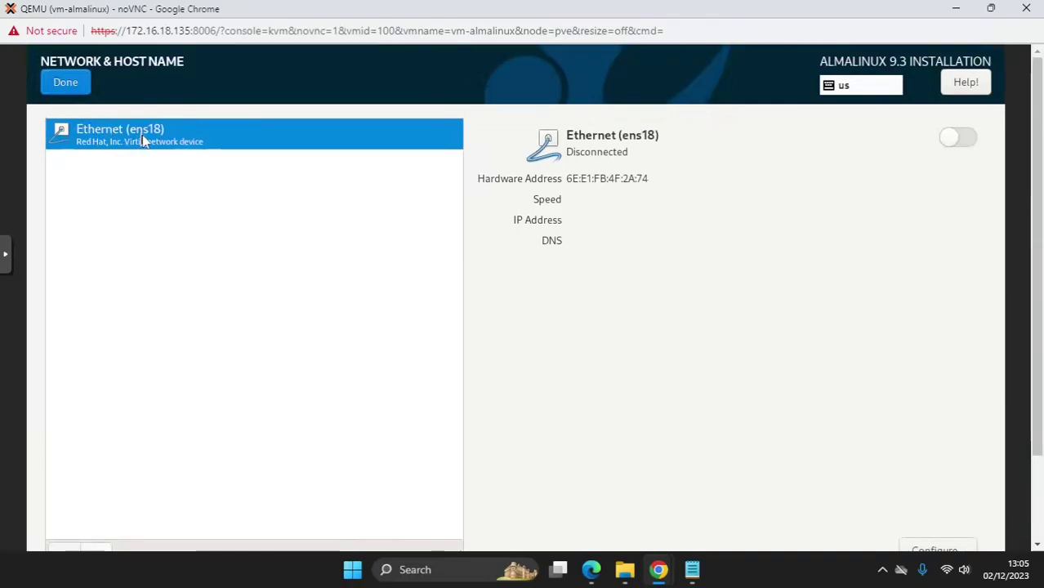
{"action": "scroll", "coordinate": [1034, 245], "scroll_direction": "down", "scroll_amount": 1}
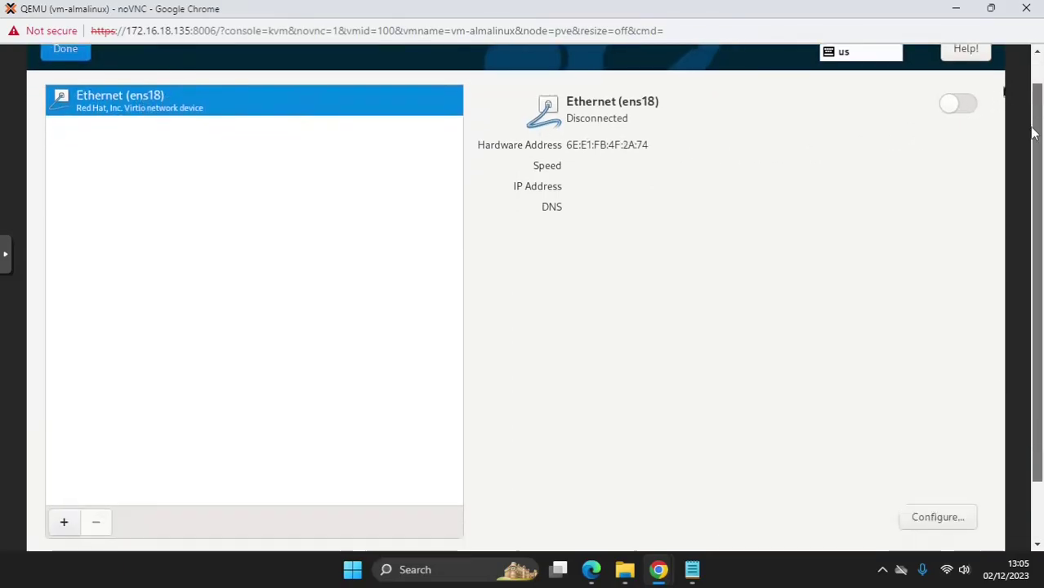
{"action": "left_click", "coordinate": [960, 122]}
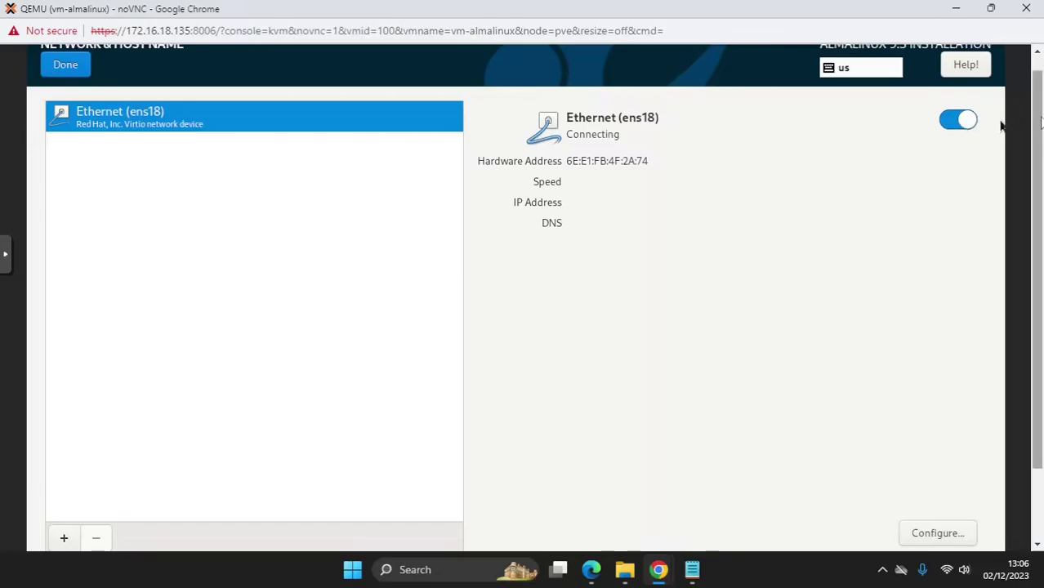
{"action": "scroll", "coordinate": [1004, 134], "scroll_direction": "up", "scroll_amount": 1}
{"action": "scroll", "coordinate": [1025, 188], "scroll_direction": "down", "scroll_amount": 5}
{"action": "scroll", "coordinate": [1013, 122], "scroll_direction": "up", "scroll_amount": 2}
{"action": "scroll", "coordinate": [1031, 225], "scroll_direction": "down", "scroll_amount": 2}
{"action": "left_click_drag", "start_coordinate": [1031, 224], "coordinate": [1036, 127]}
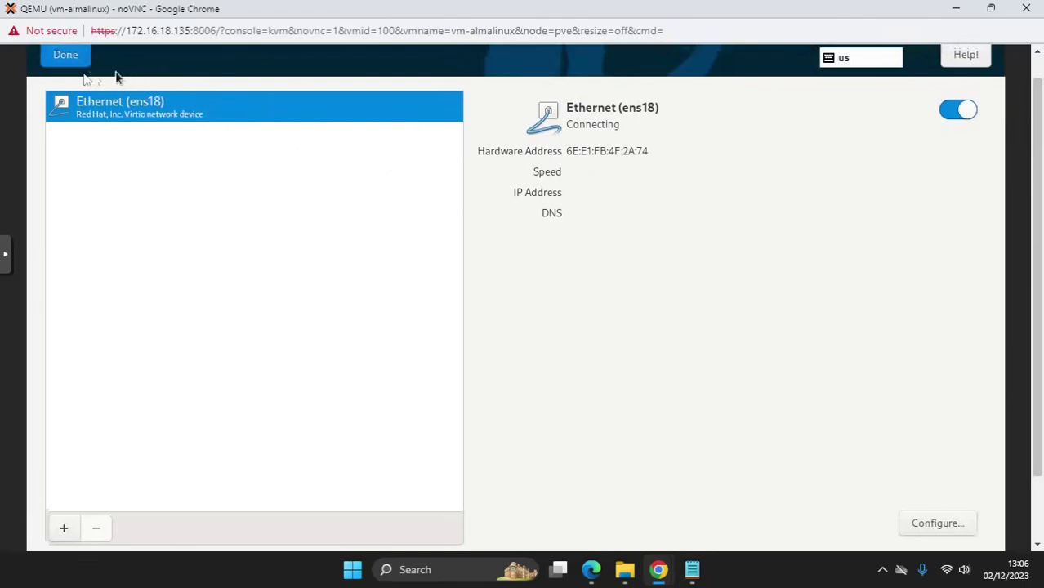
{"action": "left_click", "coordinate": [60, 58]}
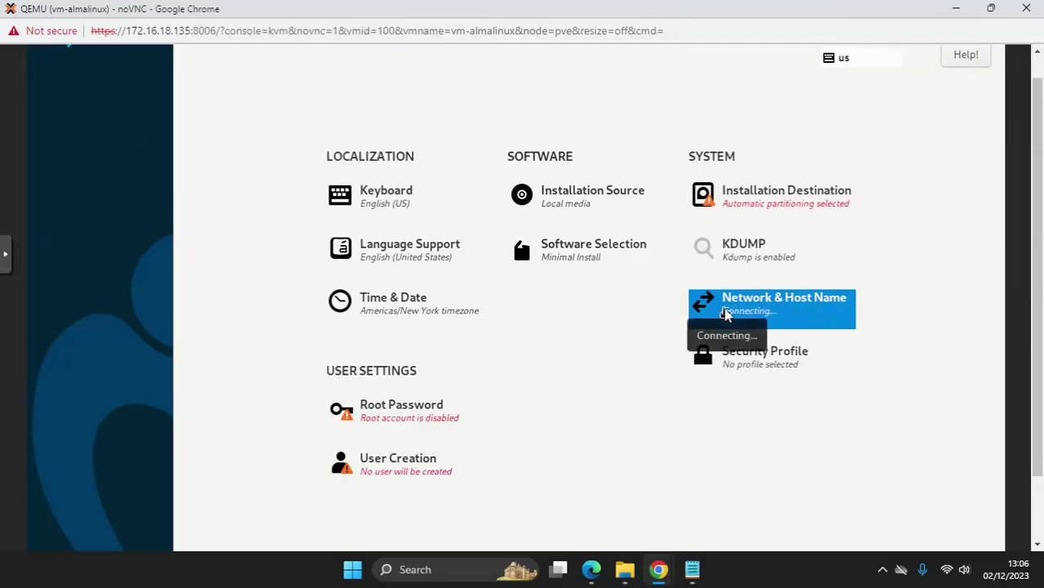
- Open the ens18 connection's configuration from the Network & Host Name settings and set its IPv4 method to Manual
{"action": "left_click", "coordinate": [726, 315]}
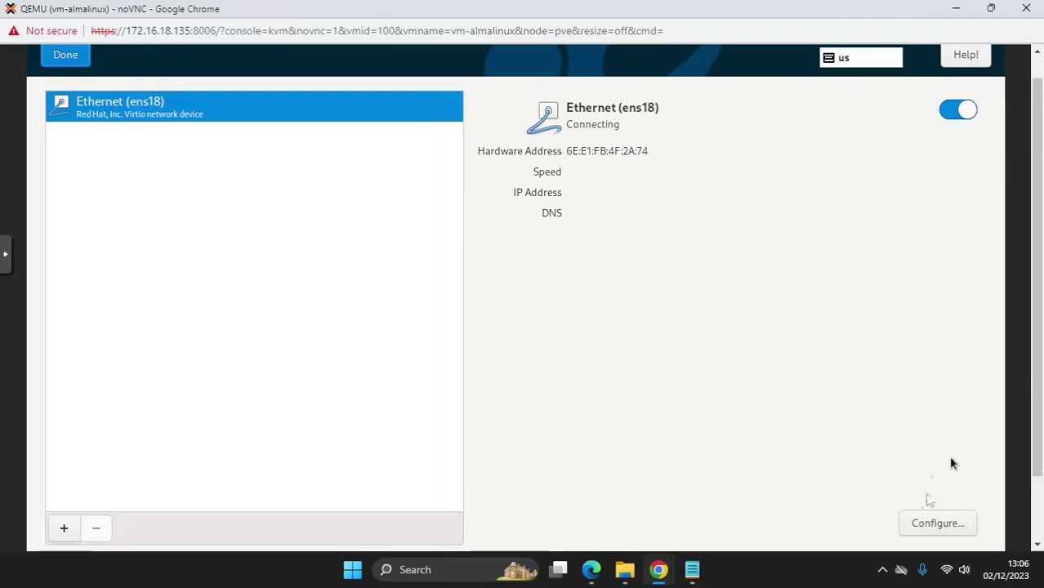
{"action": "left_click", "coordinate": [936, 523]}
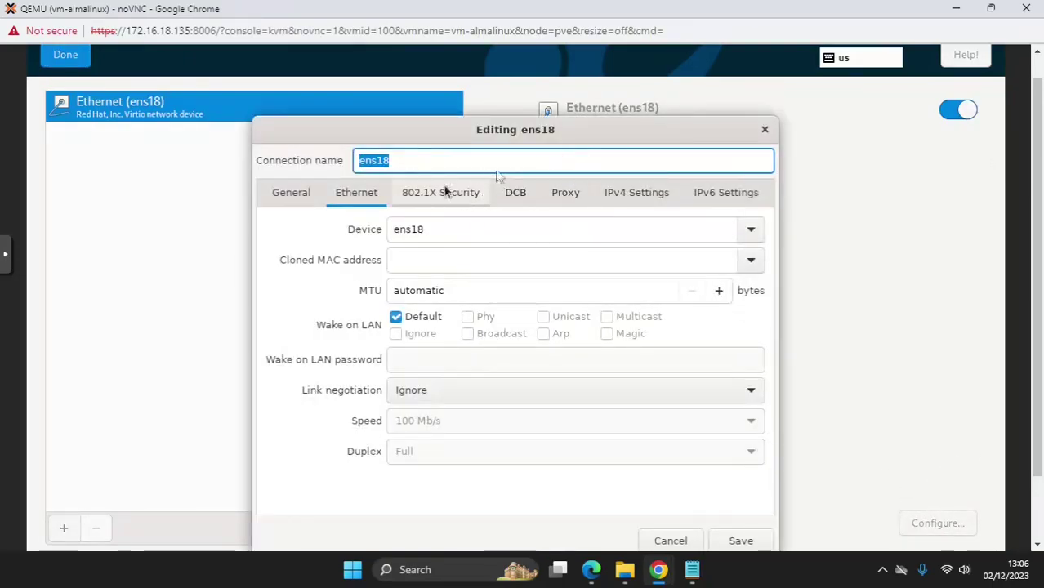
{"action": "left_click_drag", "start_coordinate": [563, 126], "coordinate": [569, 92]}
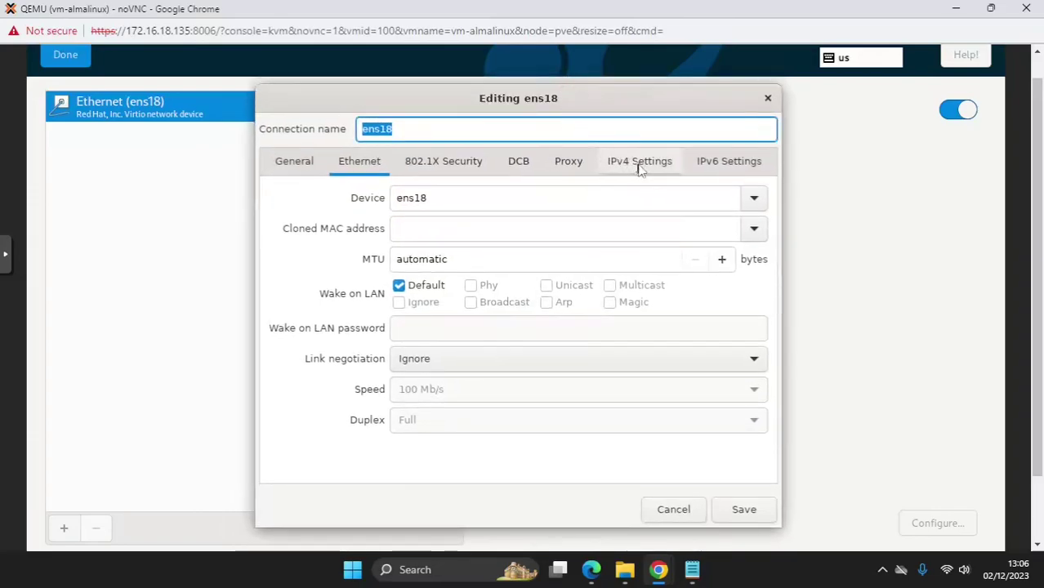
{"action": "left_click", "coordinate": [638, 165]}
{"action": "left_click", "coordinate": [626, 211]}
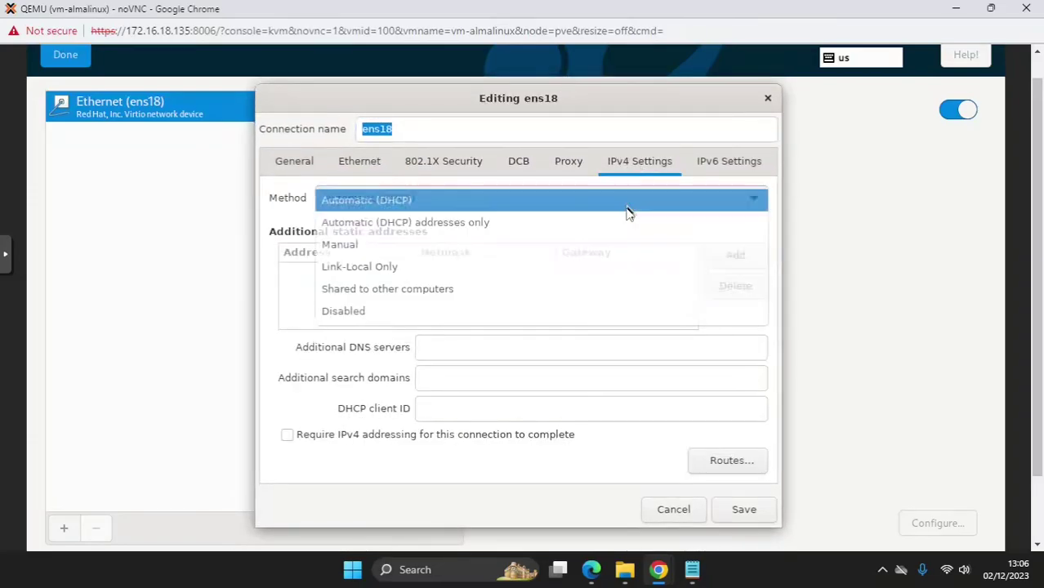
{"action": "left_click", "coordinate": [390, 248]}
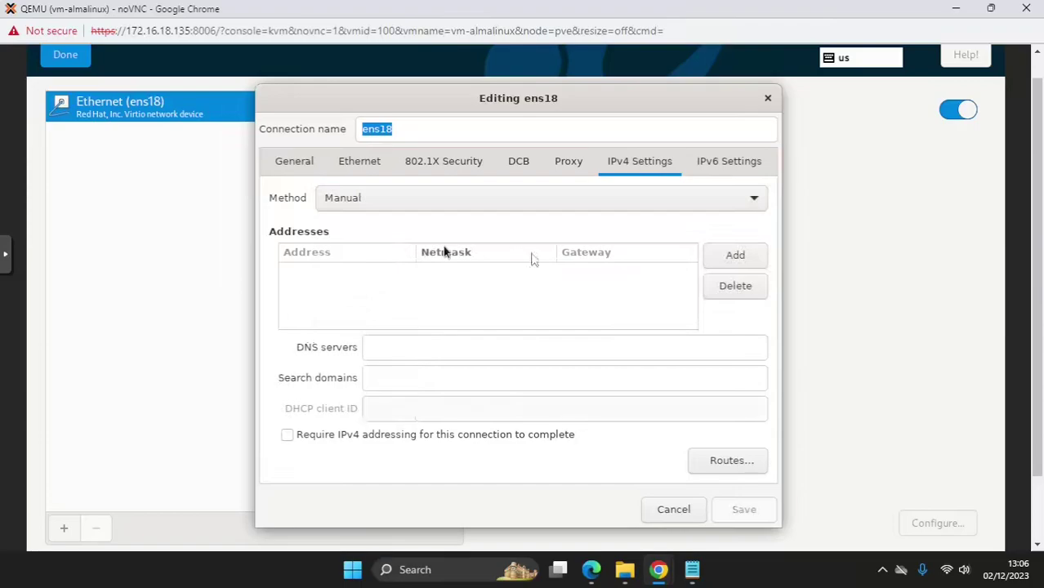
- Add the static IPv4 address 172.16.18.138 with netmask 24 and gateway 172.16.18.1 to the ens18 connection
{"action": "left_click", "coordinate": [714, 260]}
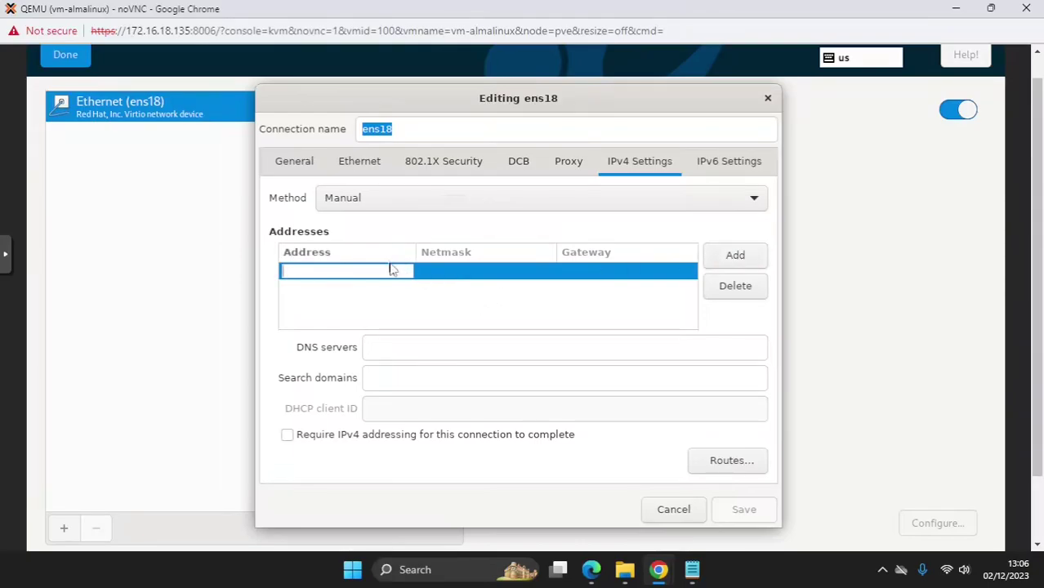
{"action": "type", "text": "1"}
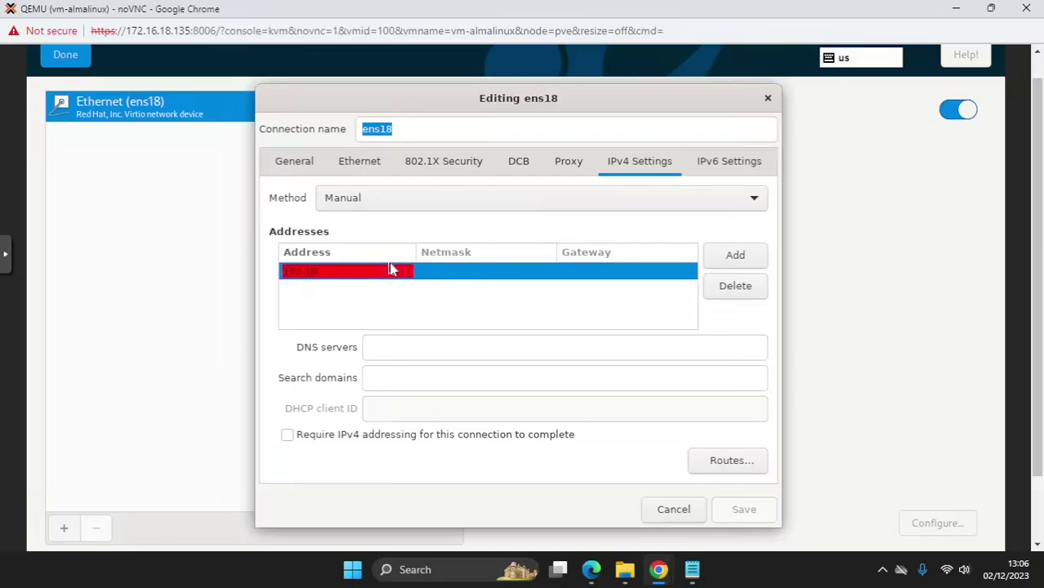
{"action": "type", "text": "72.16.18.1"}
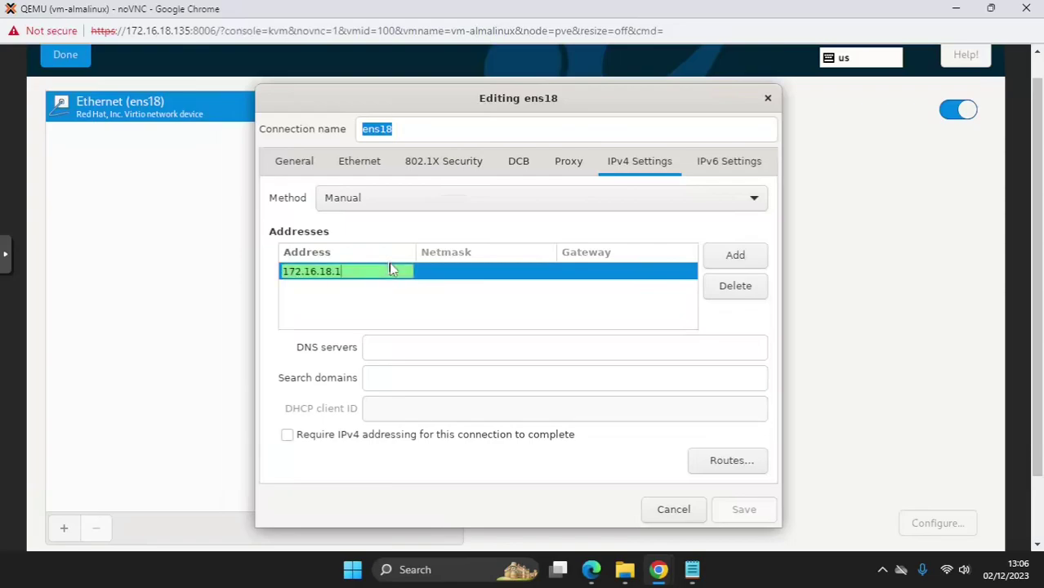
{"action": "type", "text": "38"}
{"action": "left_click", "coordinate": [454, 273]}
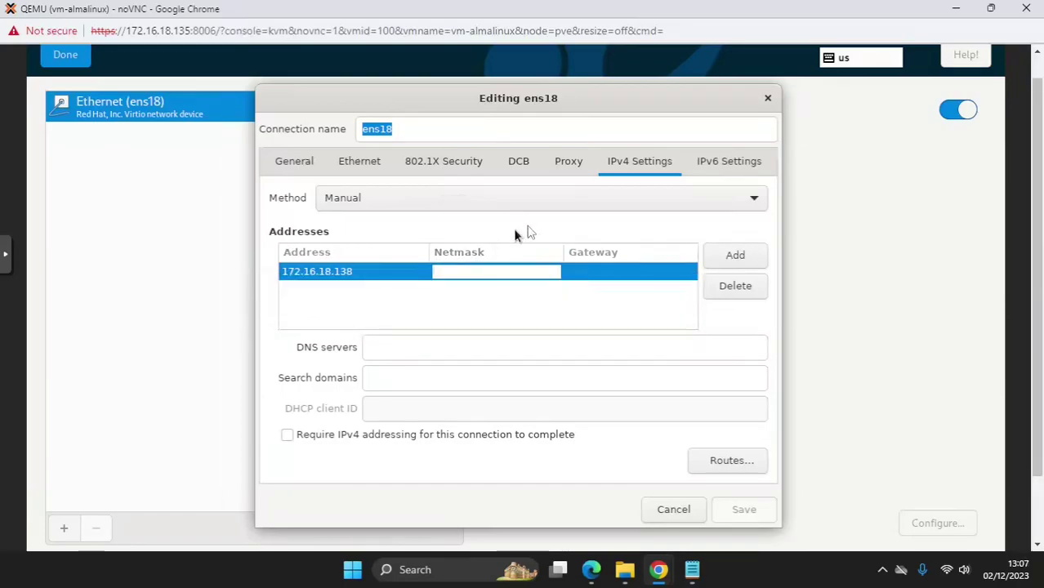
{"action": "type", "text": "2"}
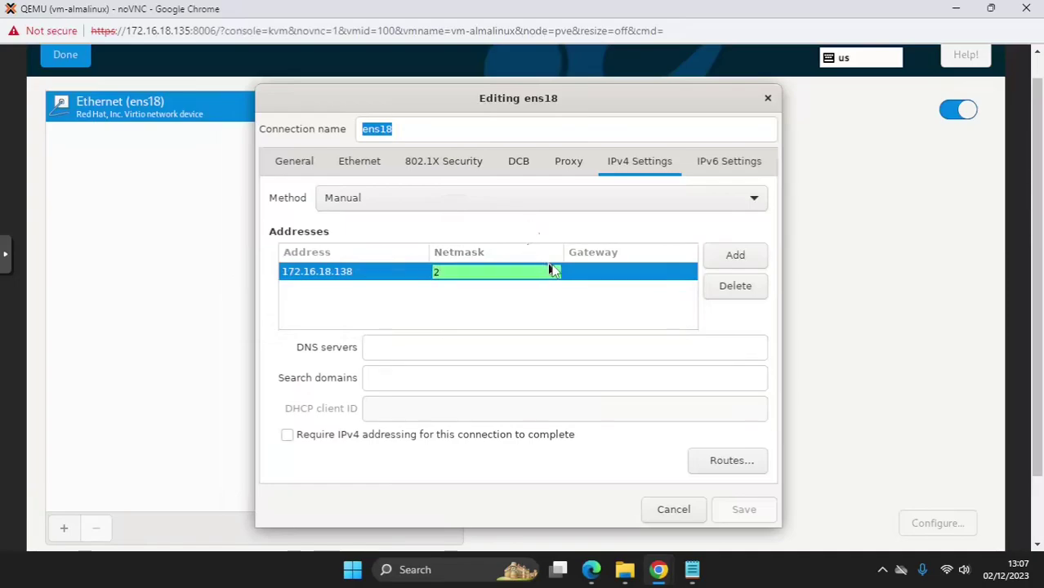
{"action": "type", "text": "4"}
{"action": "left_click", "coordinate": [596, 272]}
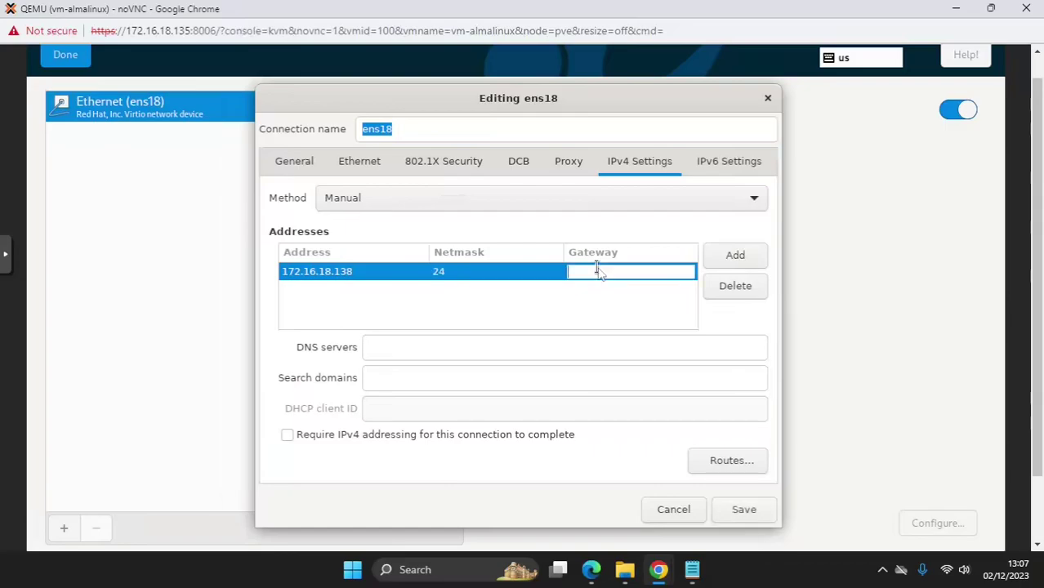
{"action": "type", "text": "172"}
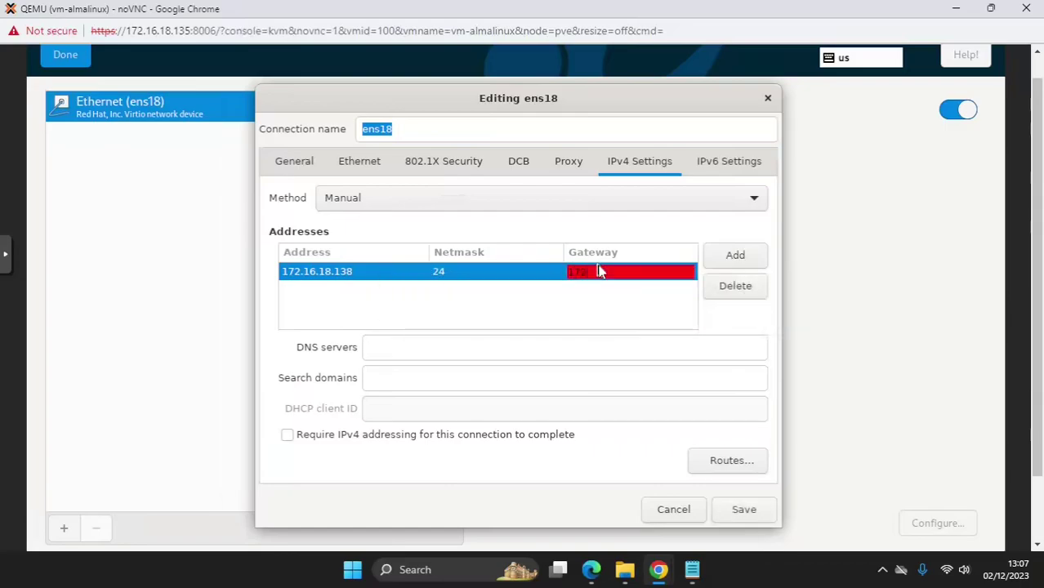
{"action": "type", "text": ".16.18.1"}
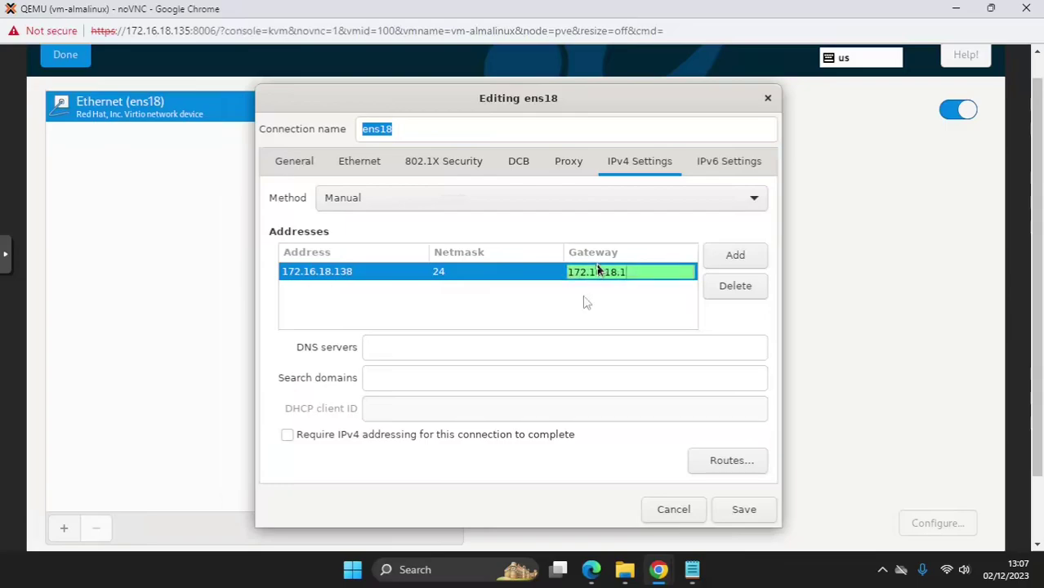
- Set the ens18 connection's DNS server to 172.16.18.1, save the connection and return to the installation summary
{"action": "left_click", "coordinate": [562, 348]}
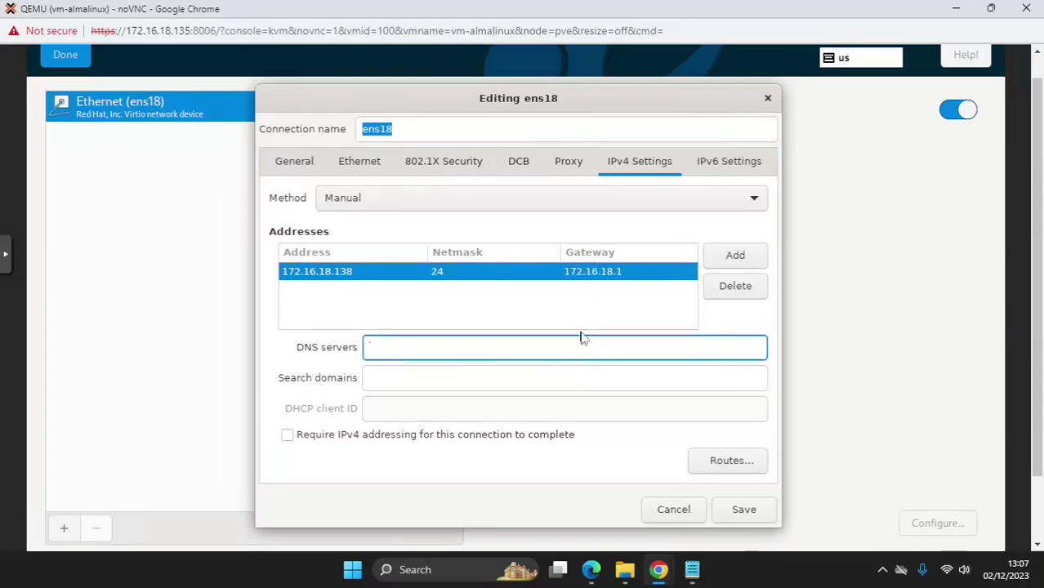
{"action": "type", "text": "172."}
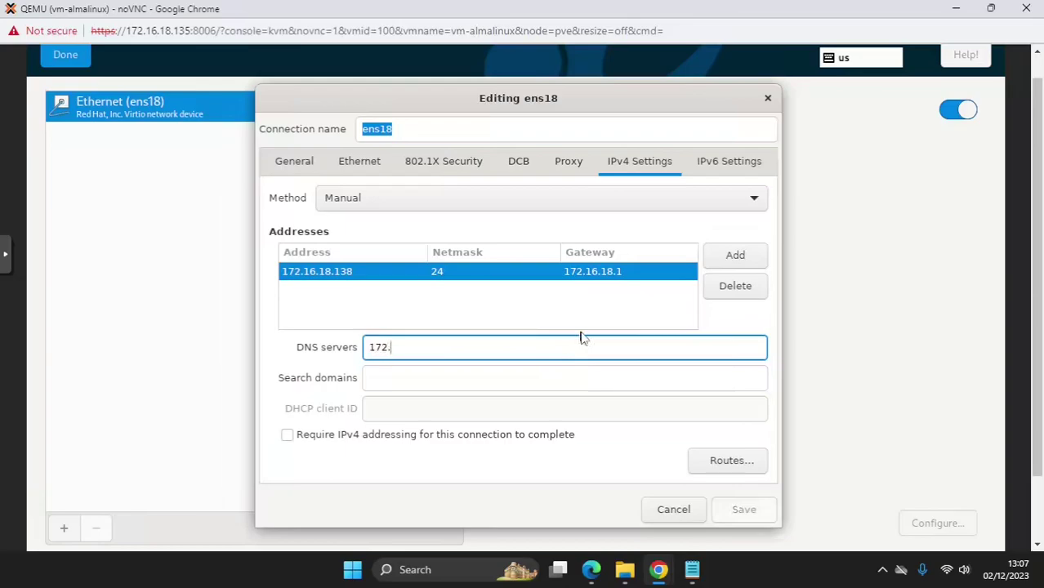
{"action": "type", "text": "16.18.1"}
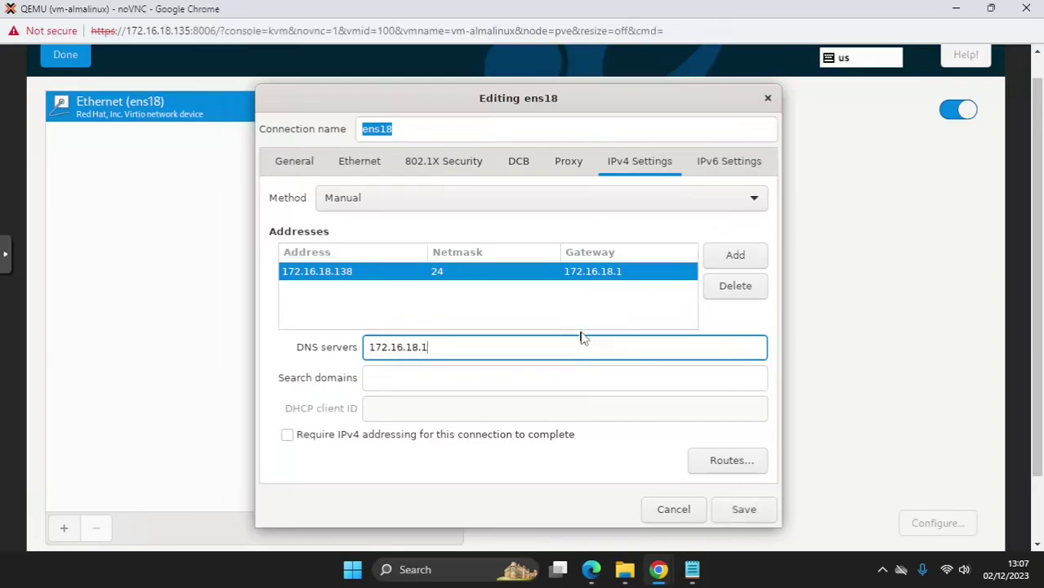
{"action": "left_click", "coordinate": [749, 516]}
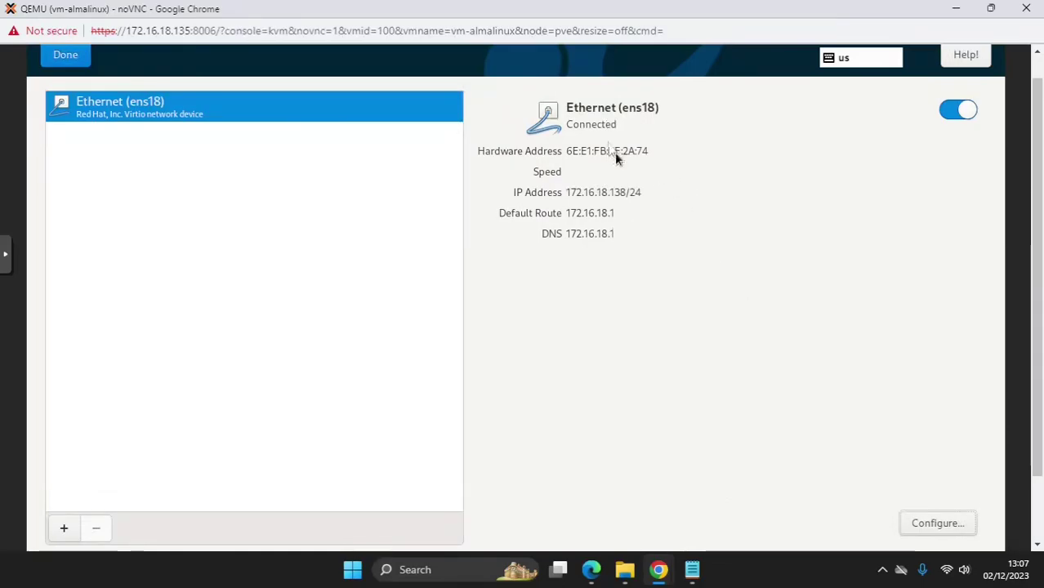
{"action": "left_click", "coordinate": [65, 55]}
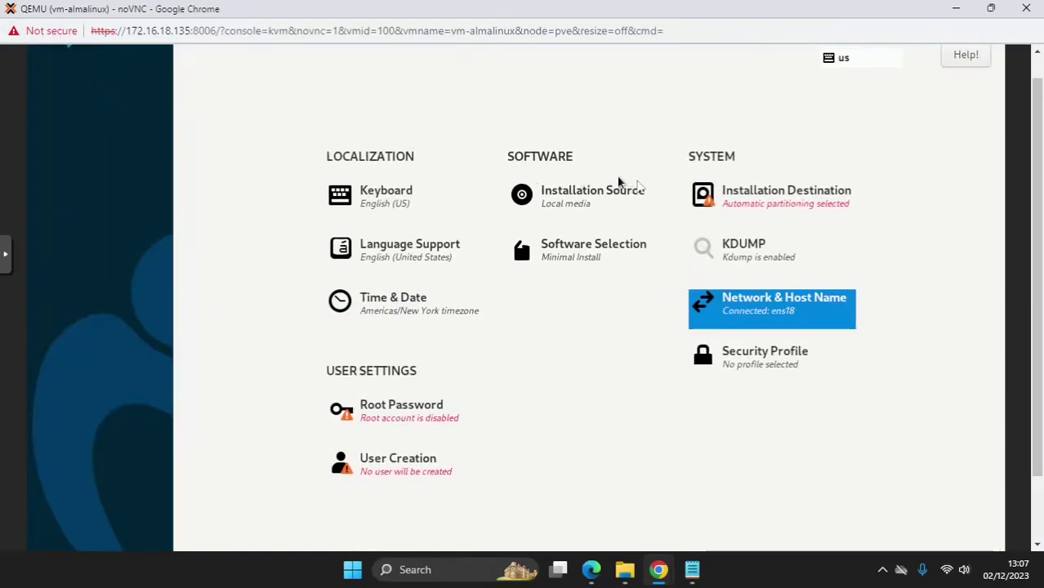
- Choose custom storage configuration for the 100 GiB installation disk and set the partitioning scheme to Standard Partition
{"action": "left_click", "coordinate": [720, 201]}
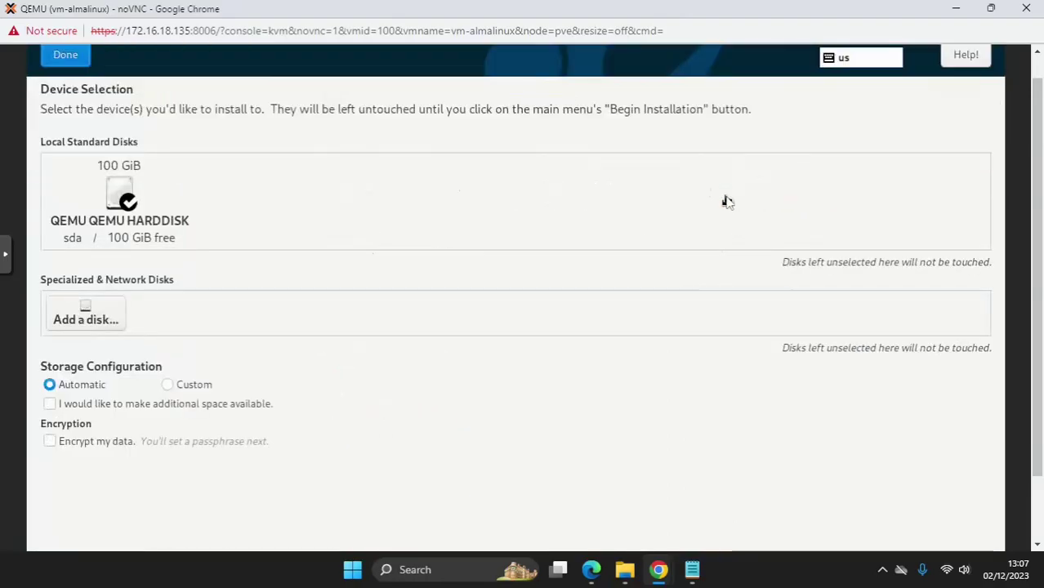
{"action": "left_click", "coordinate": [167, 385]}
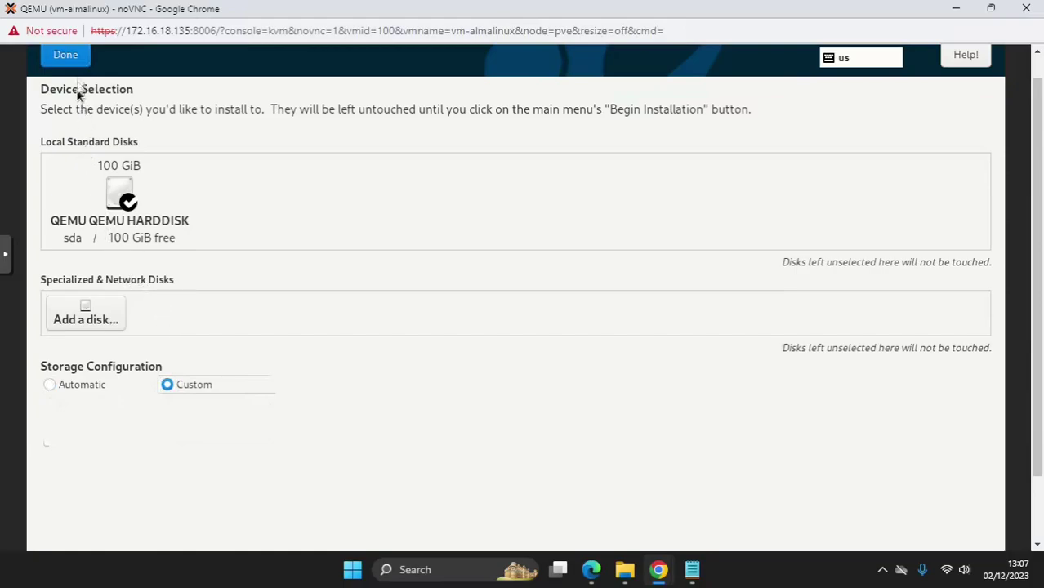
{"action": "left_click", "coordinate": [65, 55]}
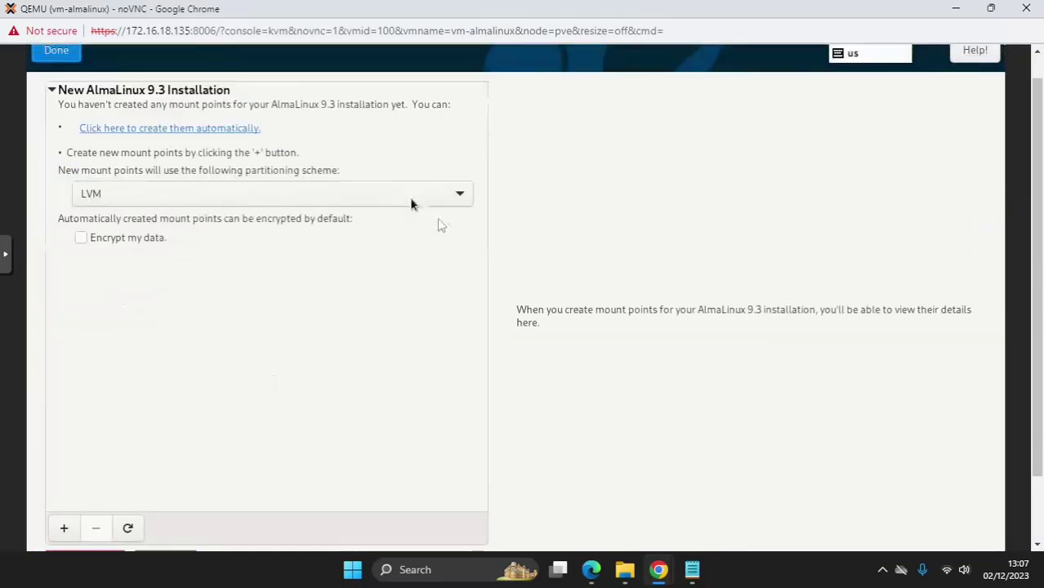
{"action": "left_click", "coordinate": [363, 201]}
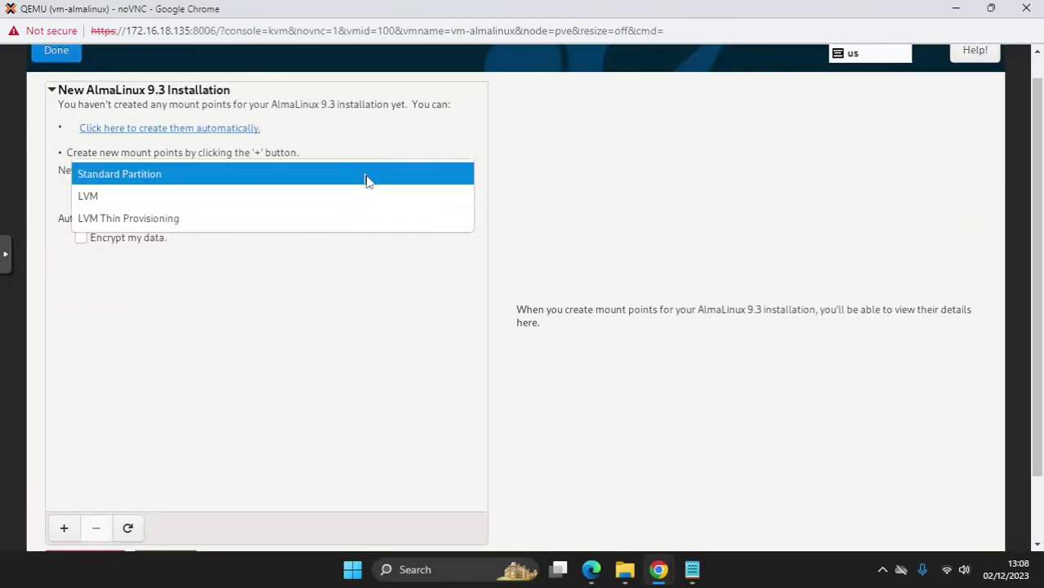
{"action": "left_click", "coordinate": [367, 181]}
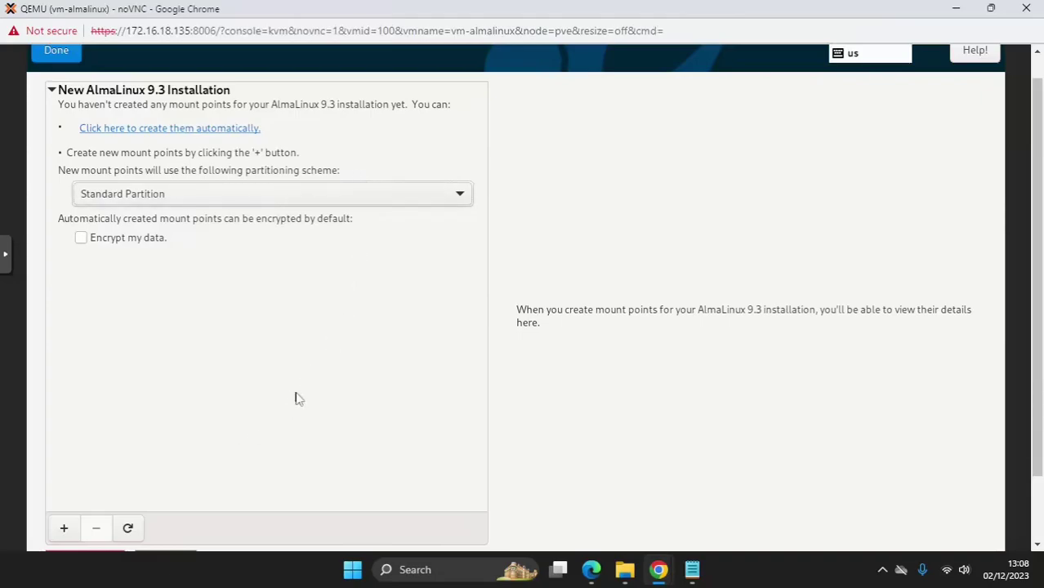
- Add a root (/) mount point with a desired capacity of 30
{"action": "left_click", "coordinate": [65, 528]}
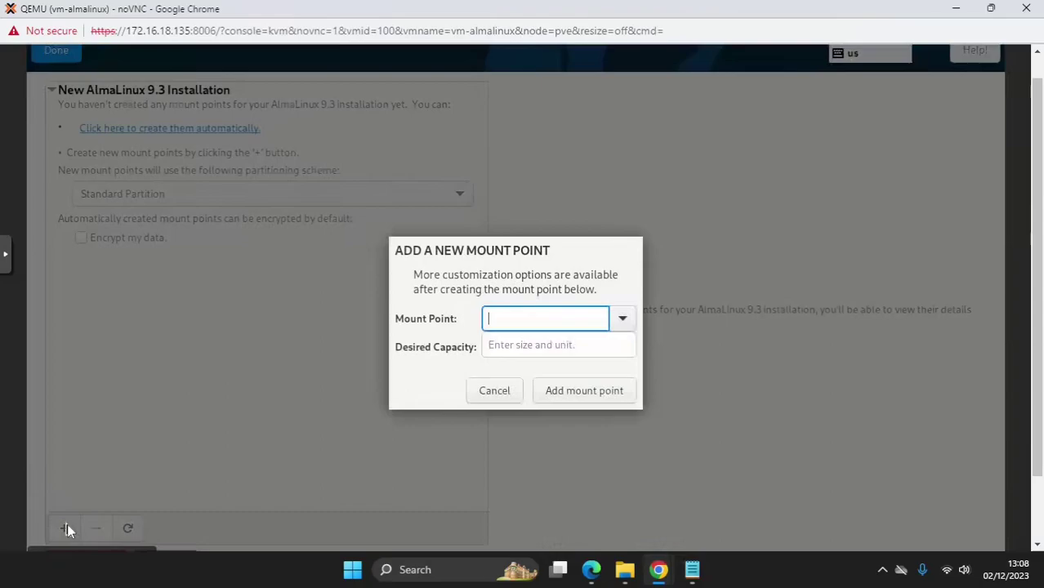
{"action": "left_click", "coordinate": [623, 320]}
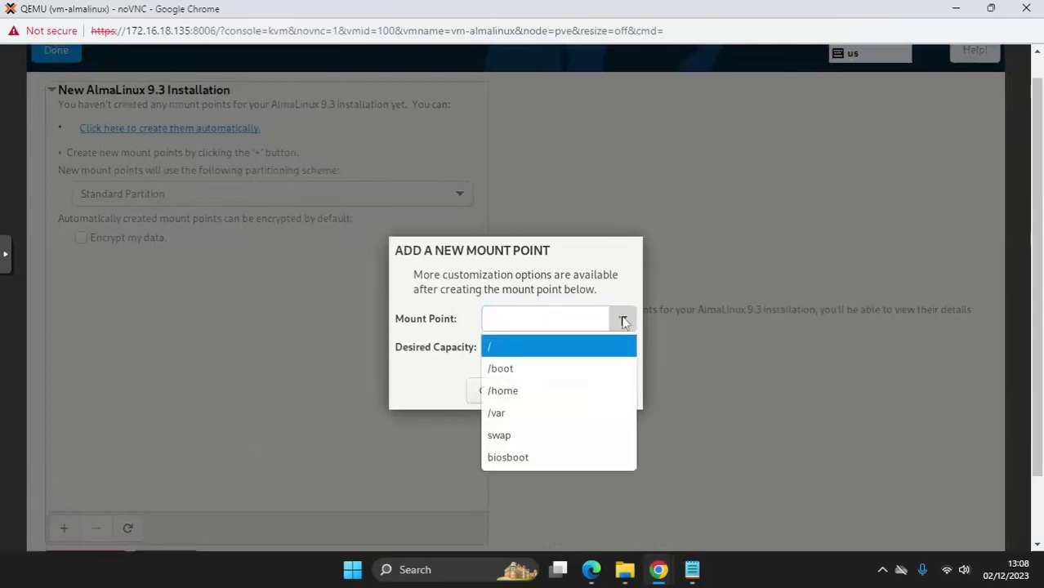
{"action": "left_click", "coordinate": [594, 350]}
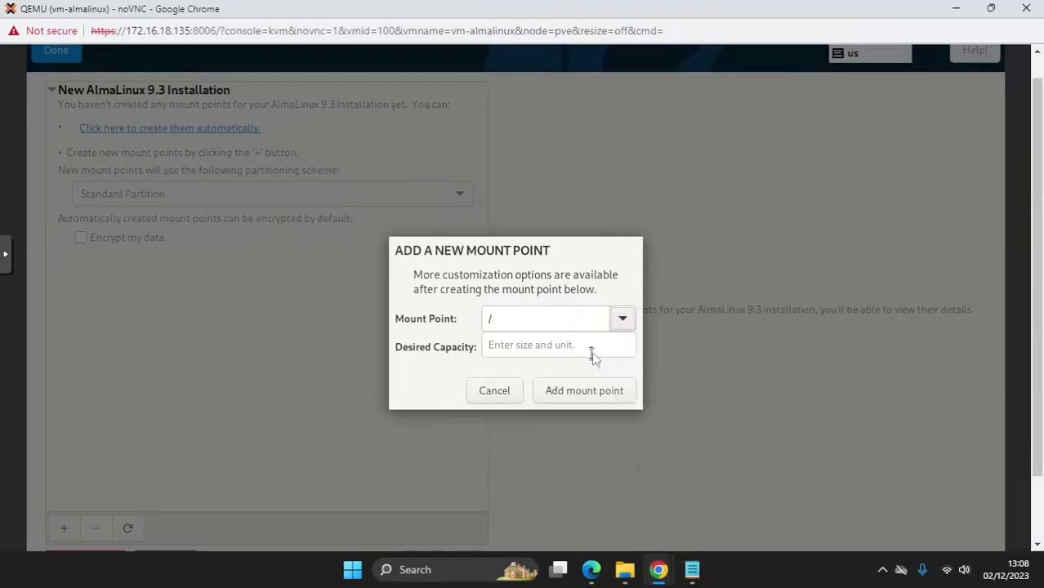
{"action": "left_click", "coordinate": [592, 348]}
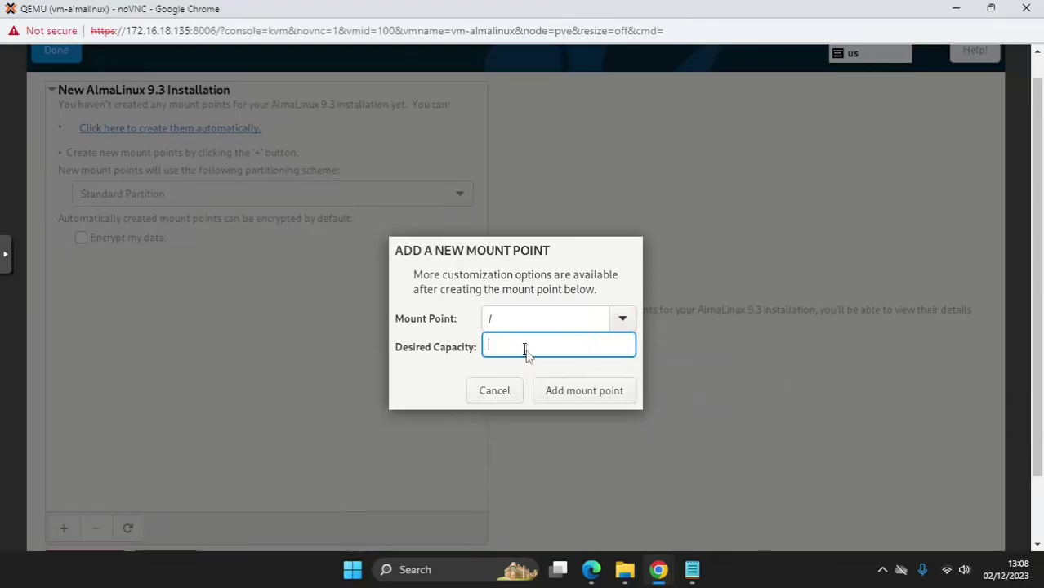
{"action": "type", "text": "30"}
{"action": "left_click", "coordinate": [574, 392]}
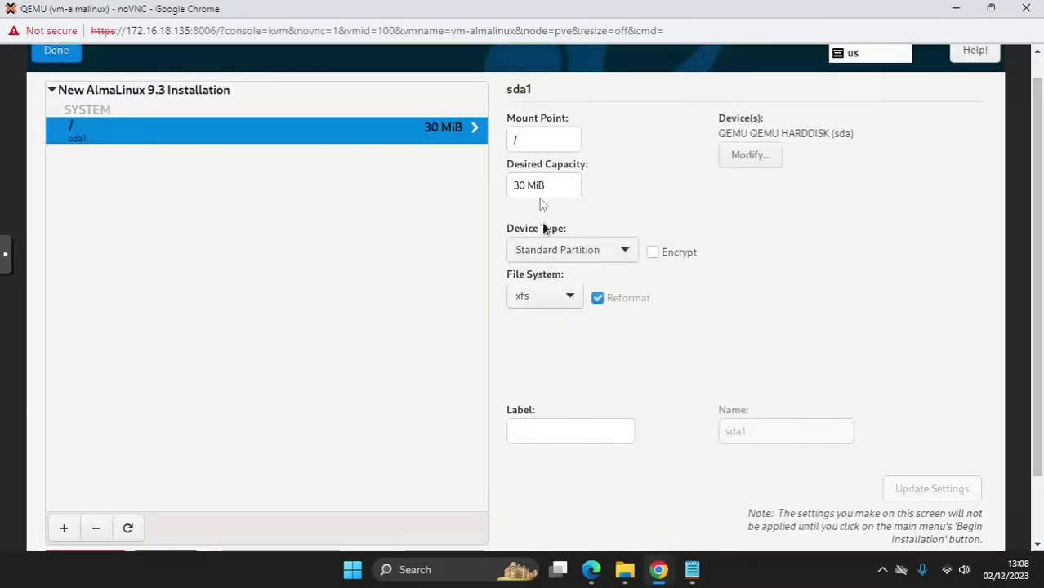
- Set the root partition's desired capacity to 30 GiB and its label to OSAlmaLInux, and apply the updated settings
{"action": "left_click", "coordinate": [741, 157]}
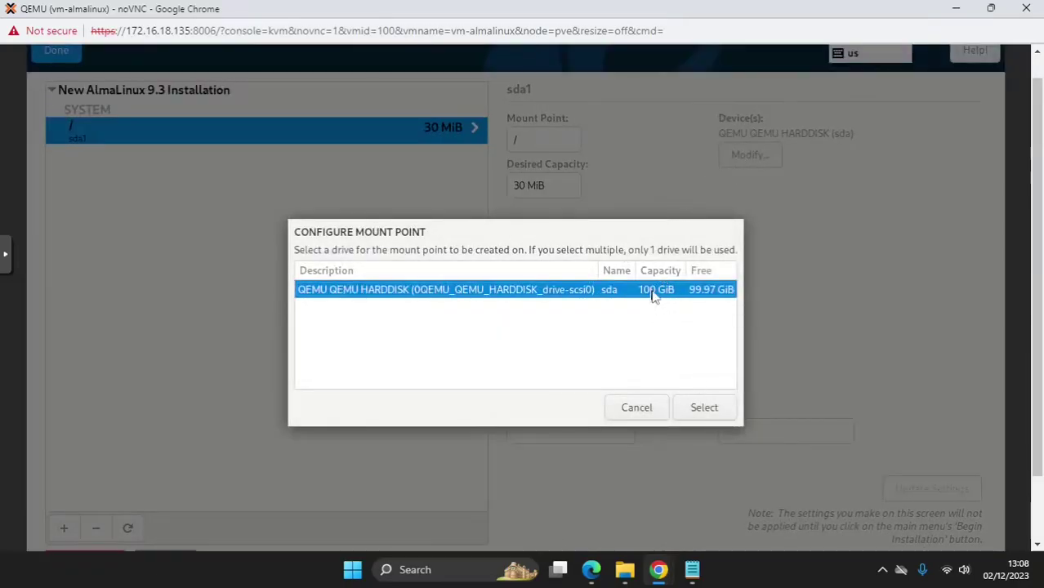
{"action": "left_click", "coordinate": [639, 411]}
{"action": "left_click", "coordinate": [542, 187]}
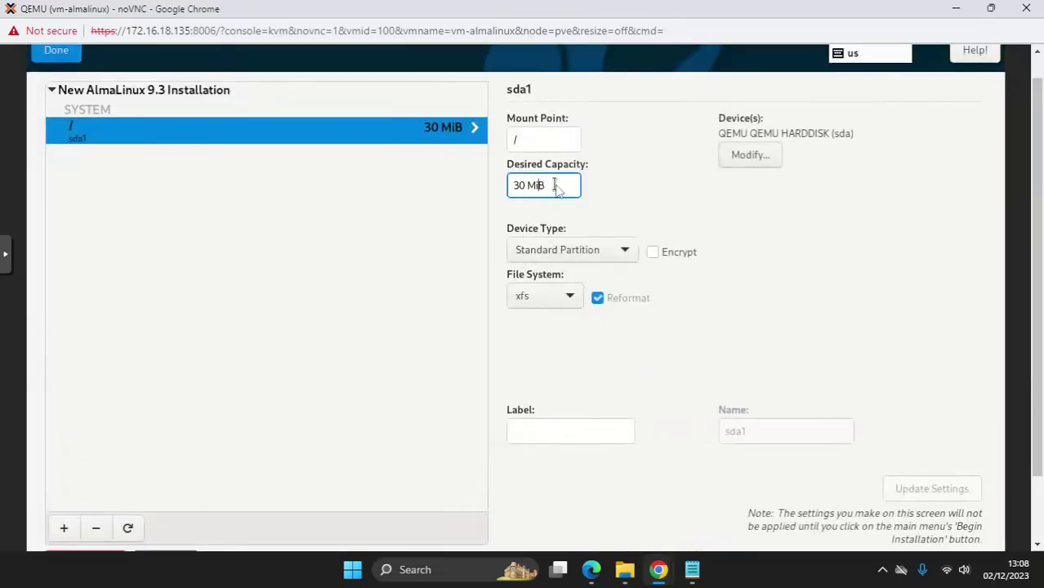
{"action": "type", "text": "G"}
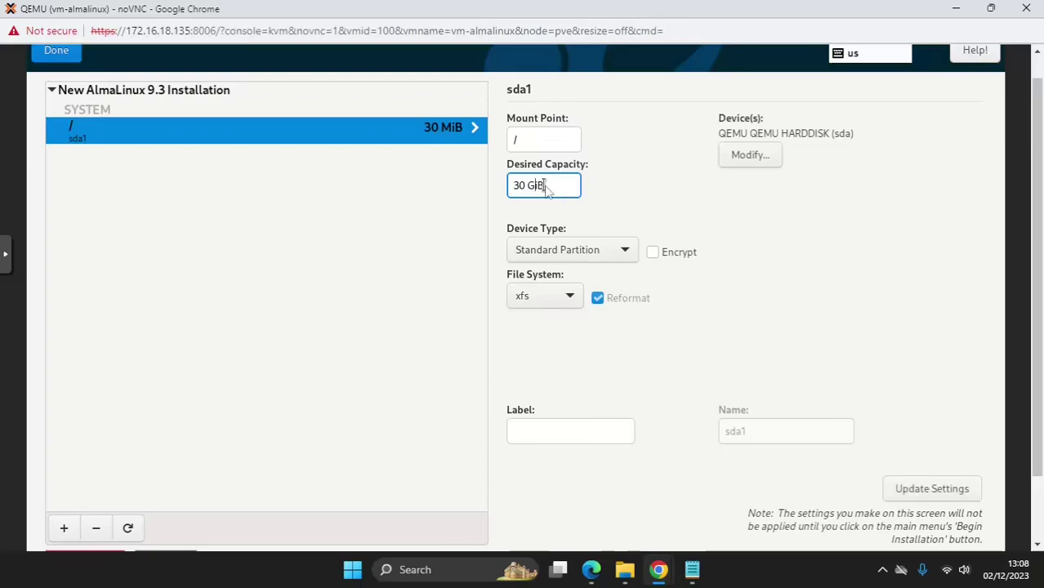
{"action": "left_click", "coordinate": [583, 430]}
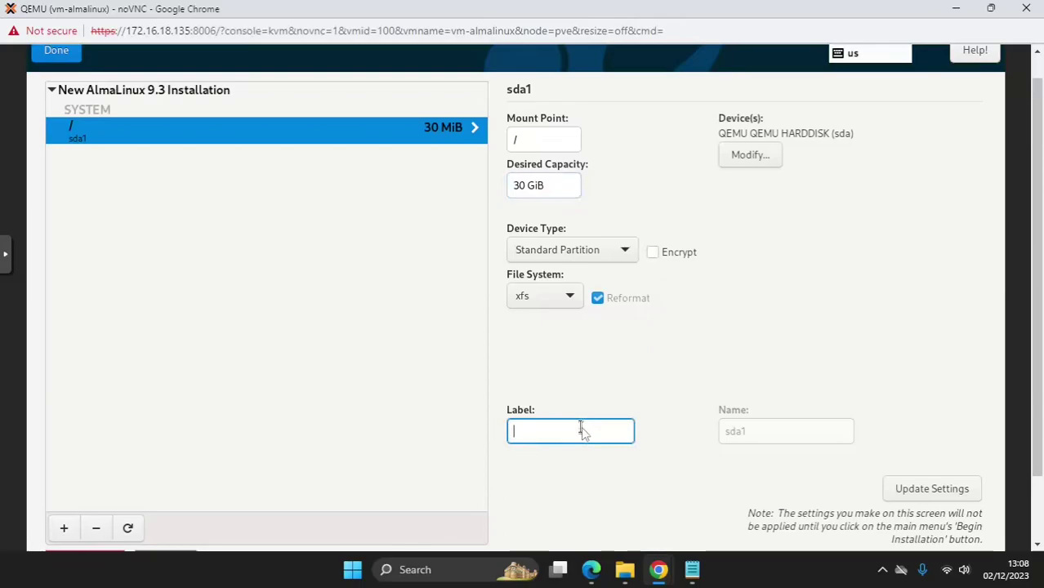
{"action": "type", "text": "OSAlmaLinux"}
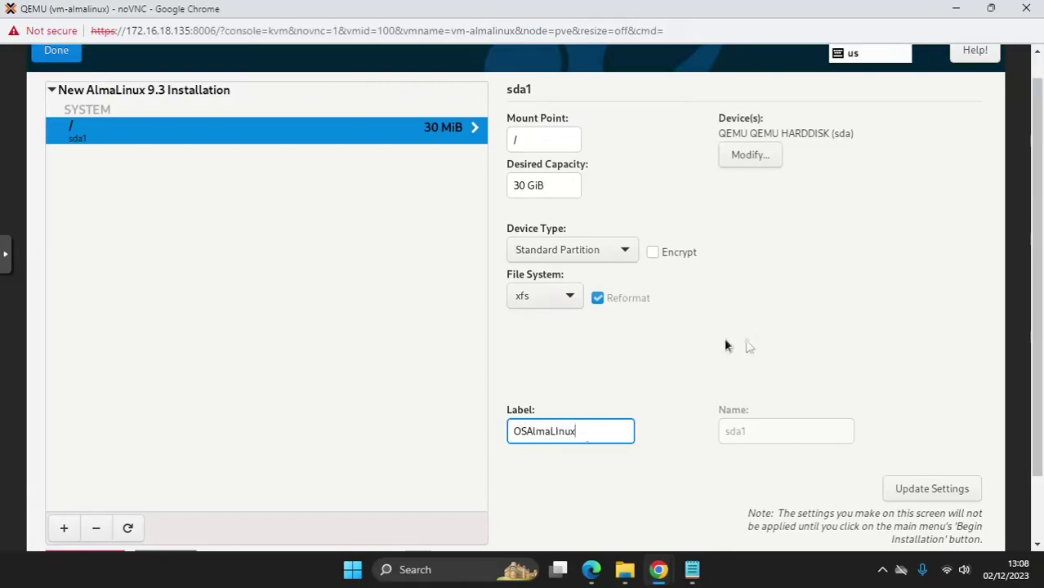
{"action": "left_click", "coordinate": [935, 498]}
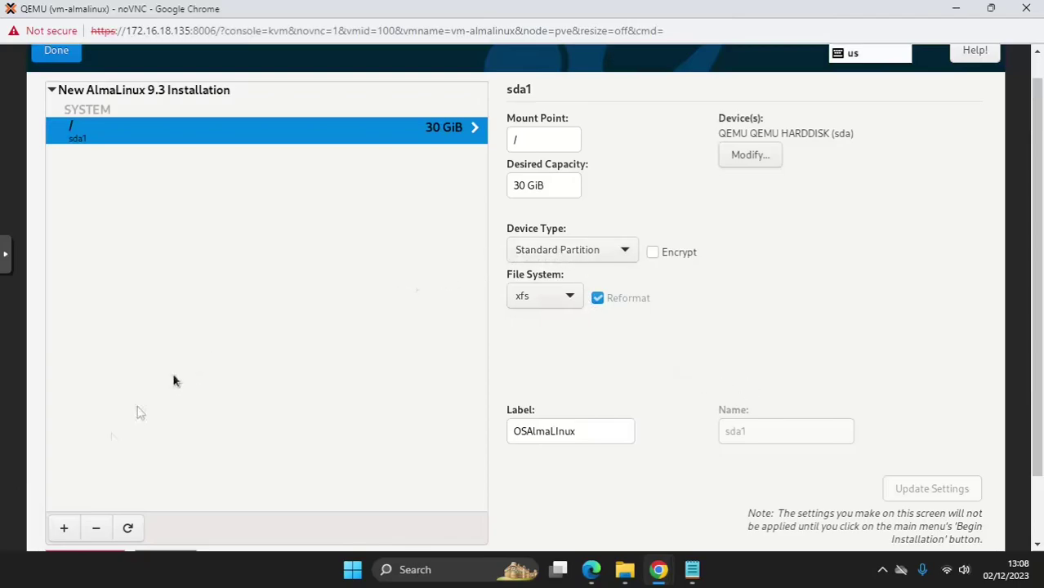
- Add a /boot mount point with a desired capacity of 2 MiB
{"action": "left_click", "coordinate": [64, 527]}
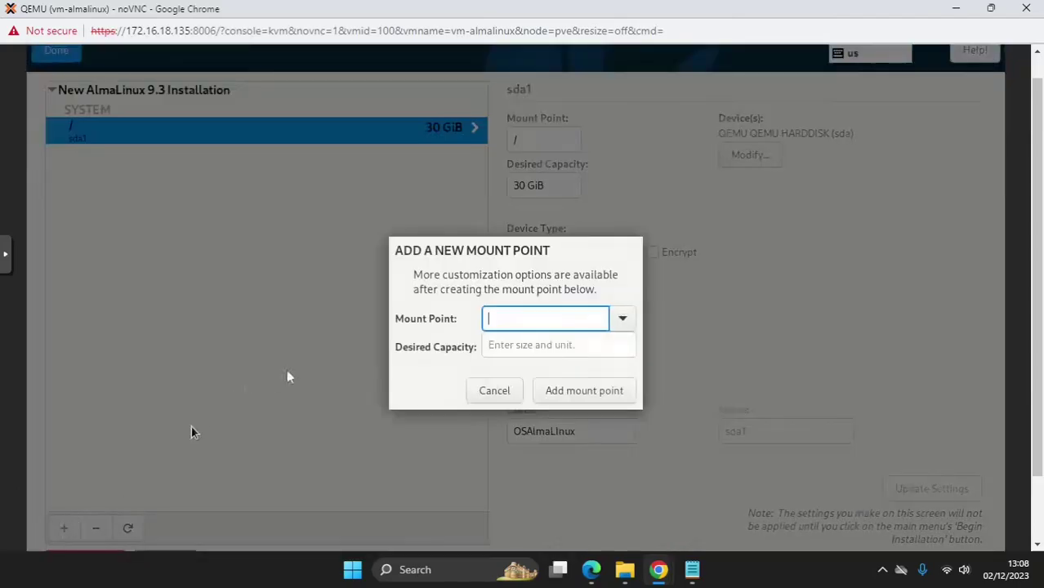
{"action": "left_click", "coordinate": [623, 318]}
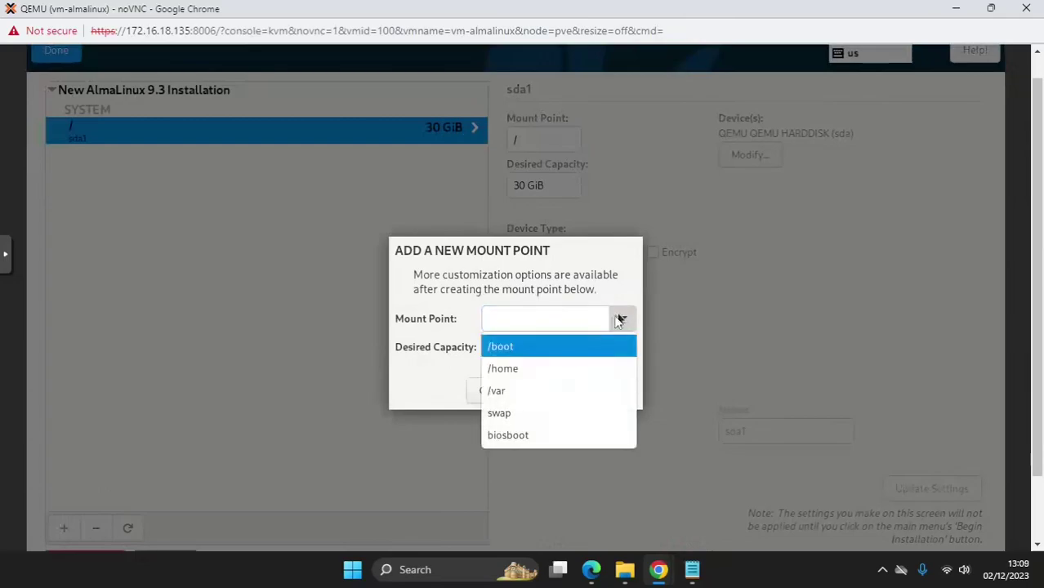
{"action": "left_click", "coordinate": [585, 348]}
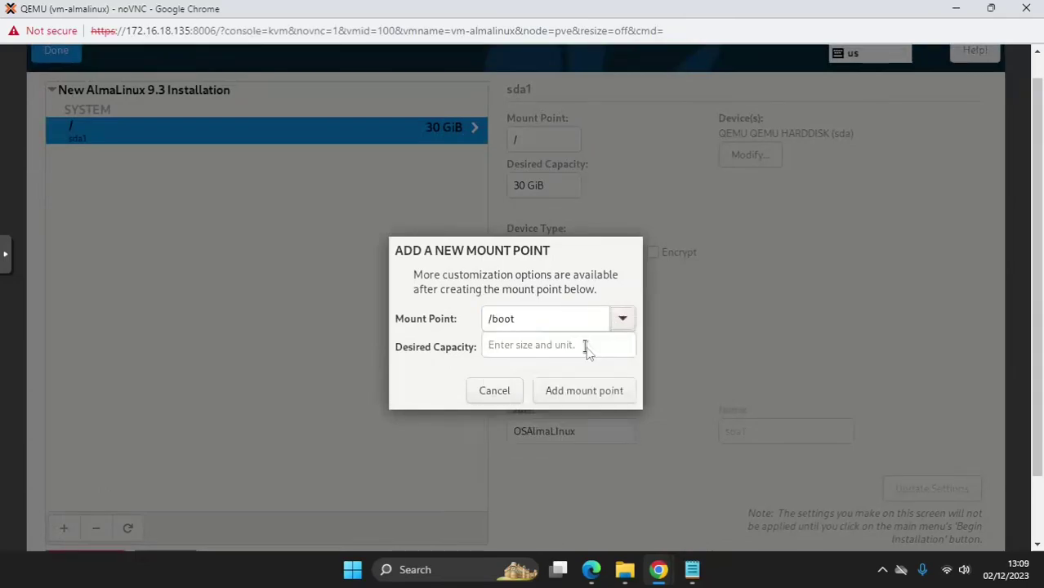
{"action": "left_click", "coordinate": [586, 347]}
{"action": "type", "text": "2"}
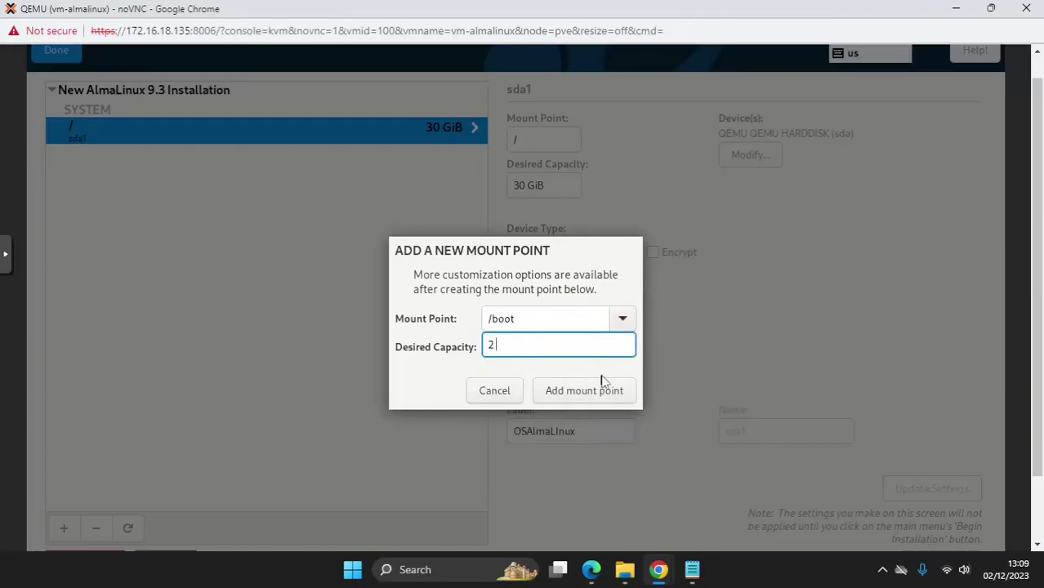
{"action": "type", "text": " MiB"}
{"action": "left_click", "coordinate": [583, 392]}
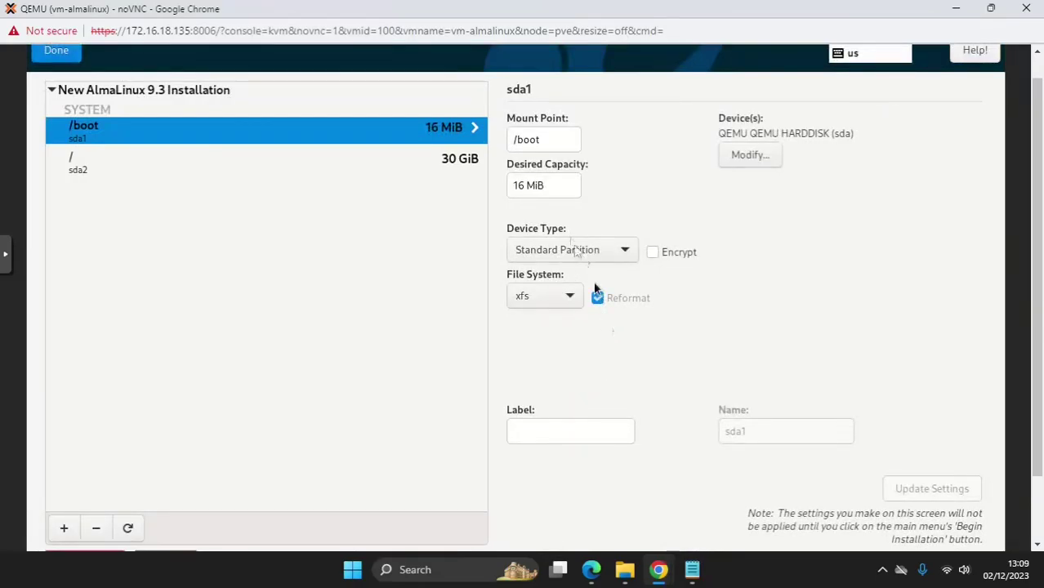
- Set the /boot partition's desired capacity to 500 MiB and its label to BOOT, and apply the updated settings
{"action": "left_click", "coordinate": [523, 196]}
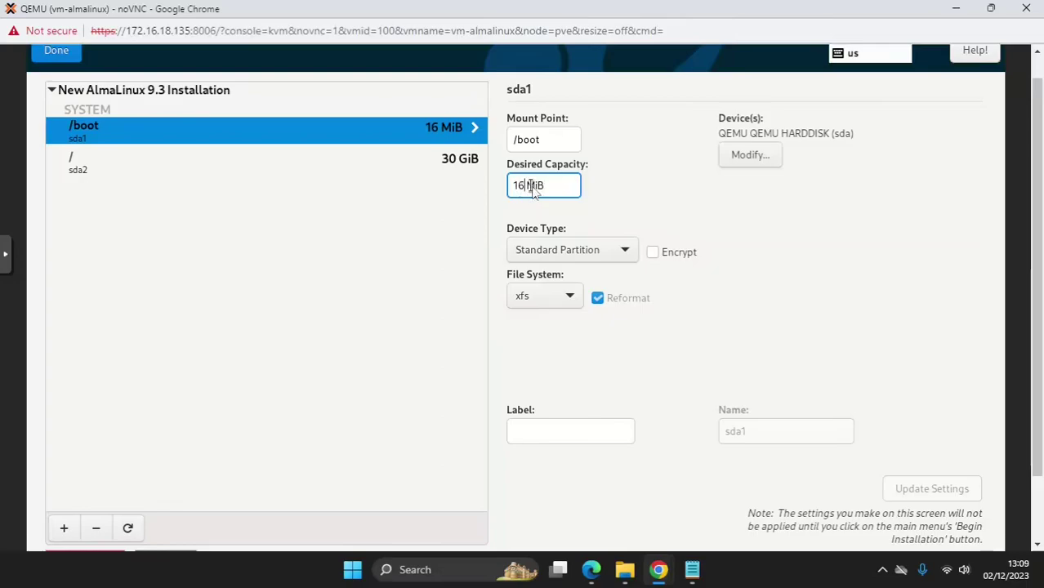
{"action": "left_click_drag", "start_coordinate": [524, 188], "coordinate": [512, 188]}
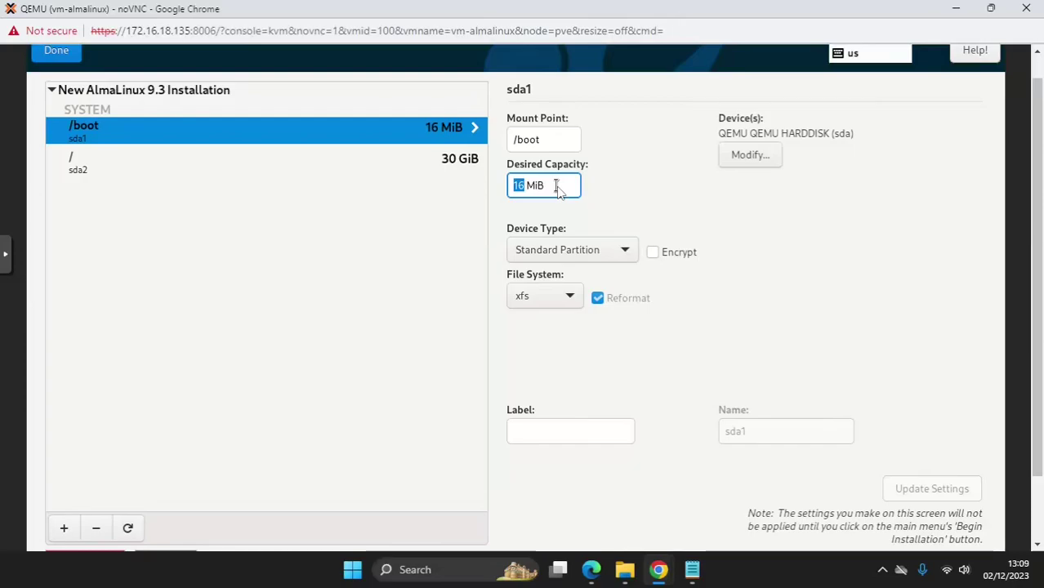
{"action": "type", "text": "500"}
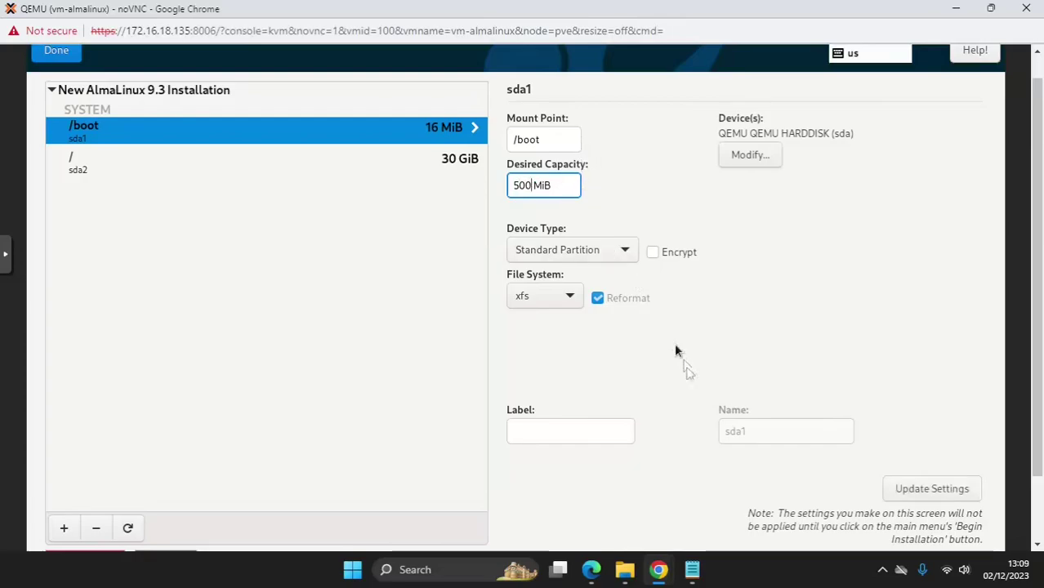
{"action": "left_click", "coordinate": [613, 431]}
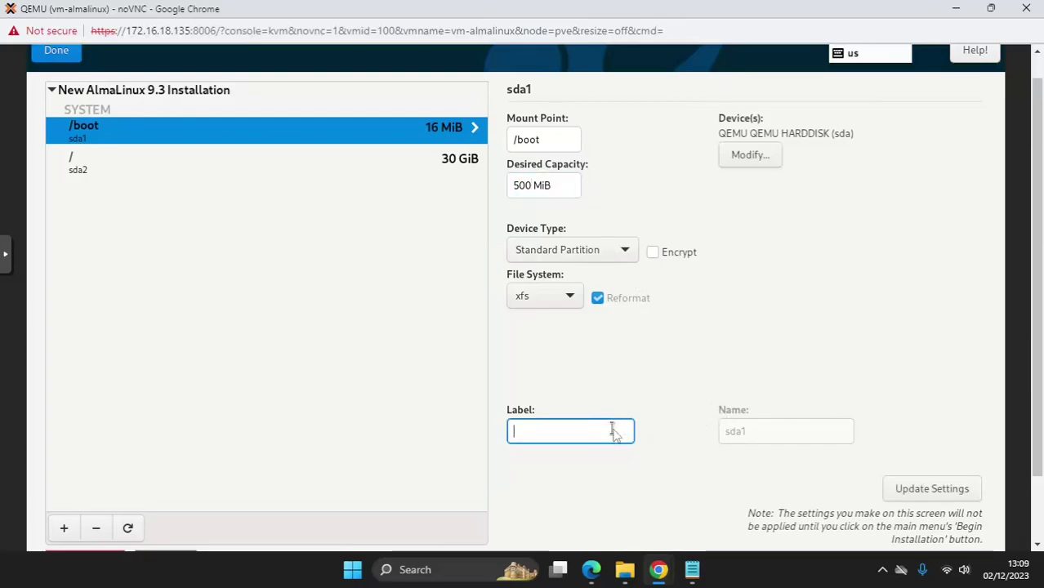
{"action": "type", "text": "BOOT"}
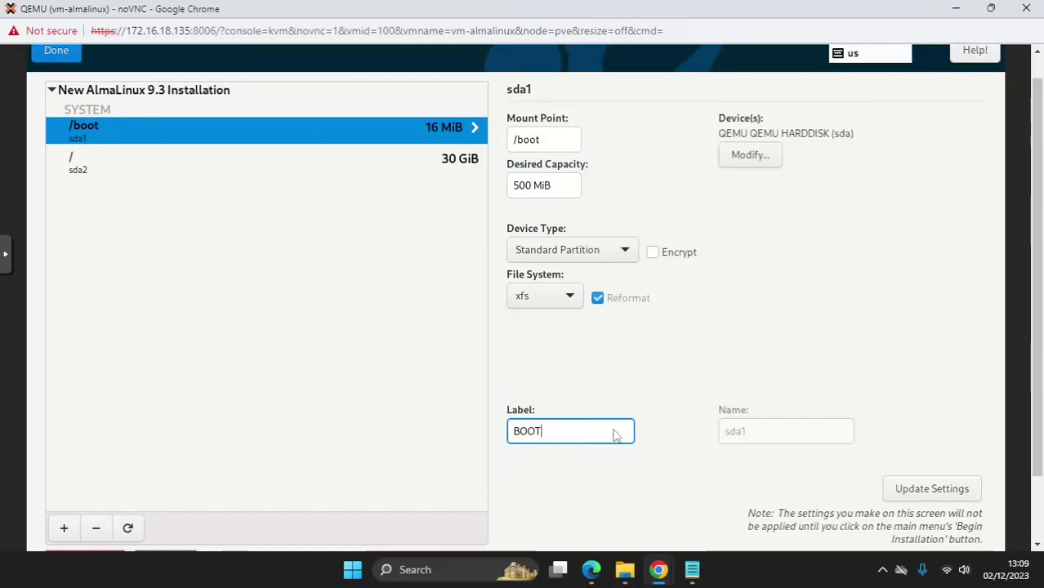
{"action": "left_click", "coordinate": [910, 488]}
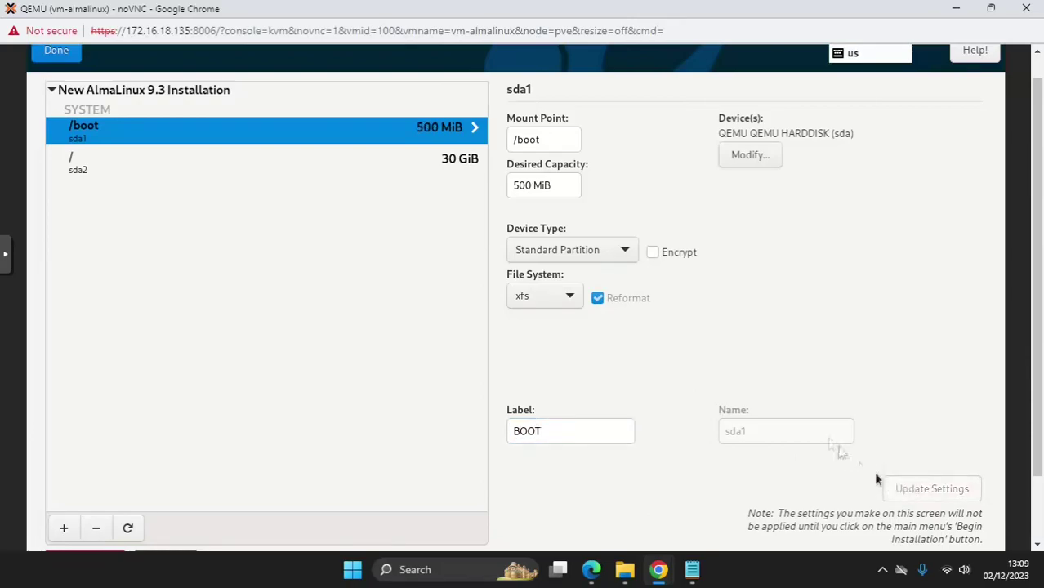
- Add a swap mount point with a desired capacity of 4
{"action": "left_click", "coordinate": [64, 528]}
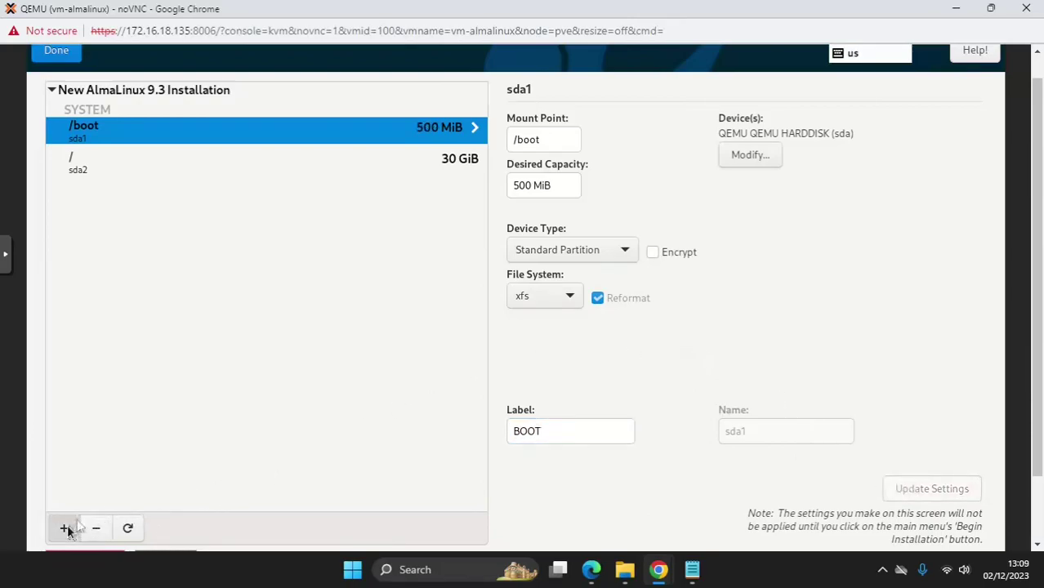
{"action": "left_click", "coordinate": [621, 320]}
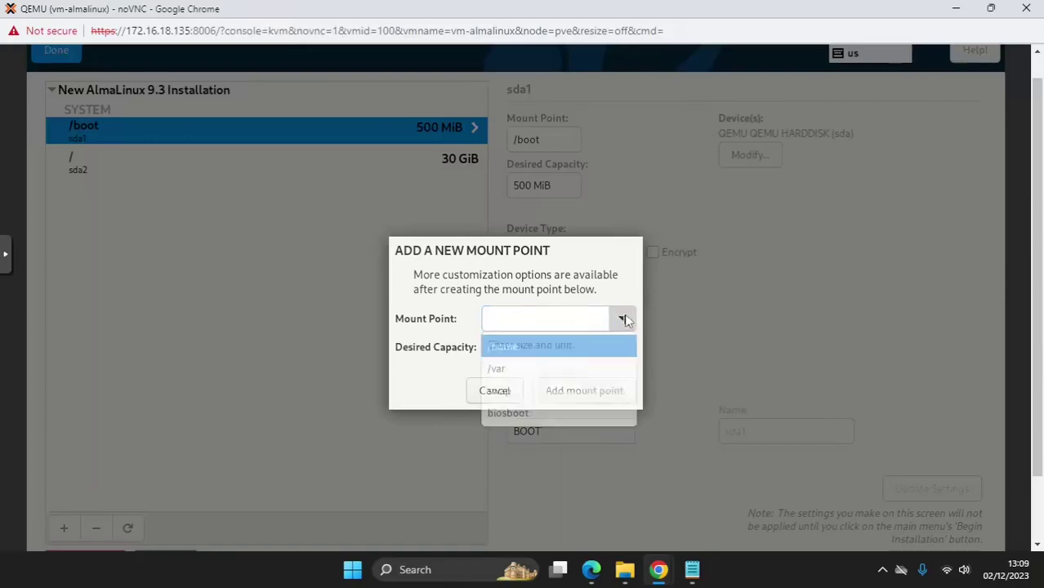
{"action": "left_click", "coordinate": [560, 383]}
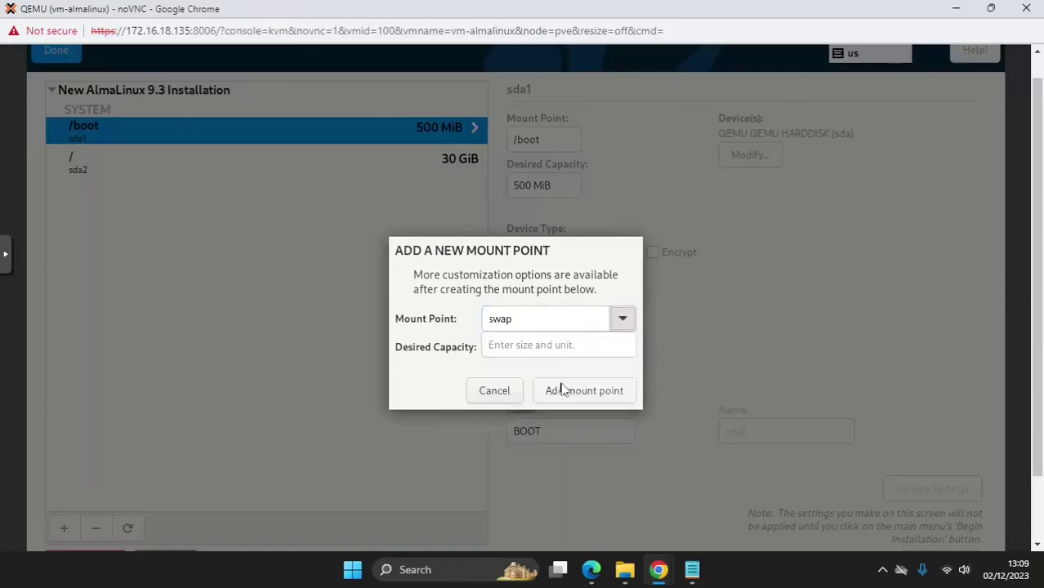
{"action": "left_click", "coordinate": [559, 344]}
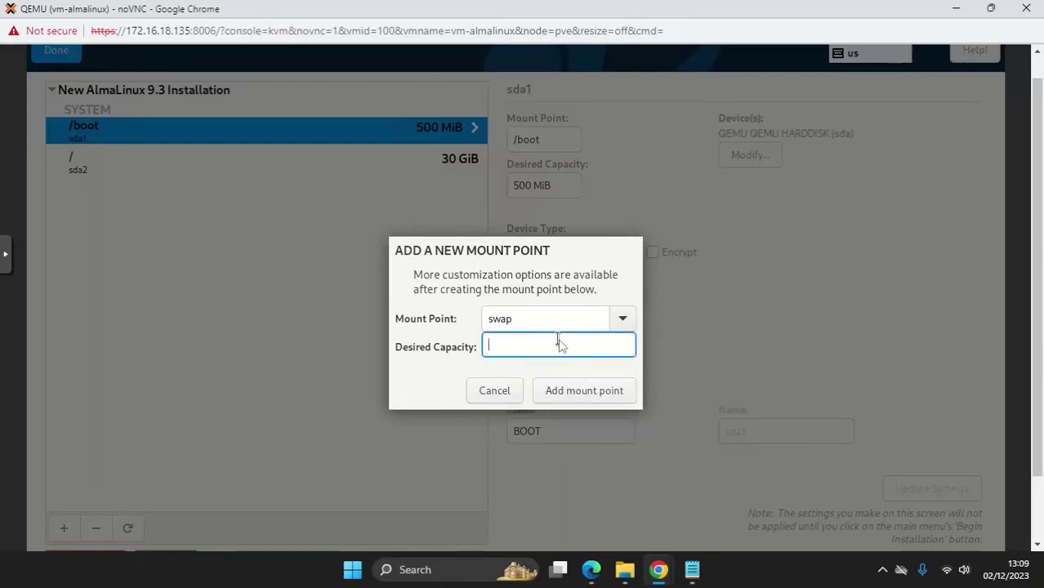
{"action": "type", "text": "4"}
{"action": "left_click", "coordinate": [562, 391]}
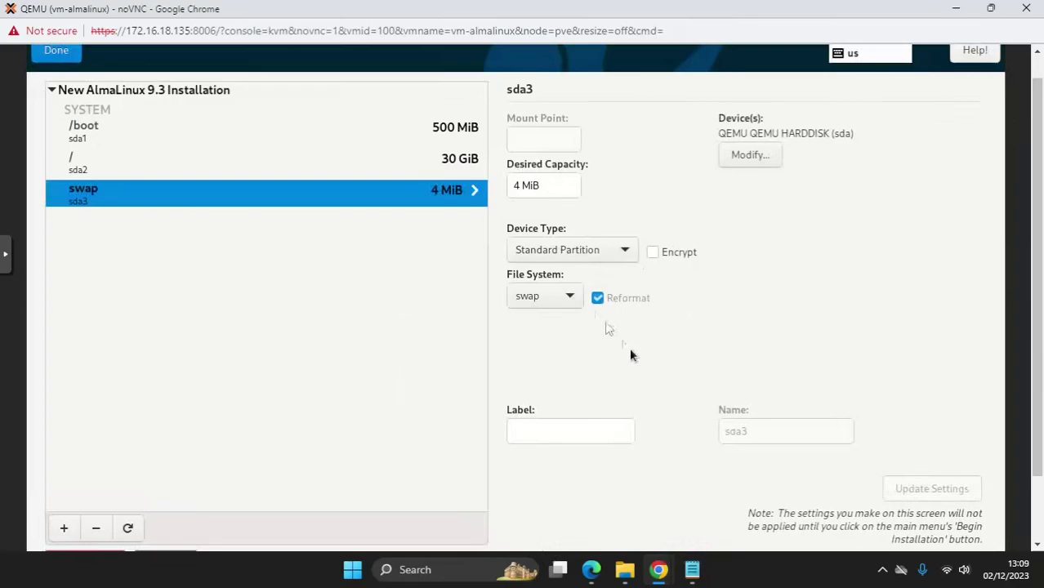
- Set the swap partition's desired capacity to 4 GiB and apply the updated settings
{"action": "left_click", "coordinate": [531, 188]}
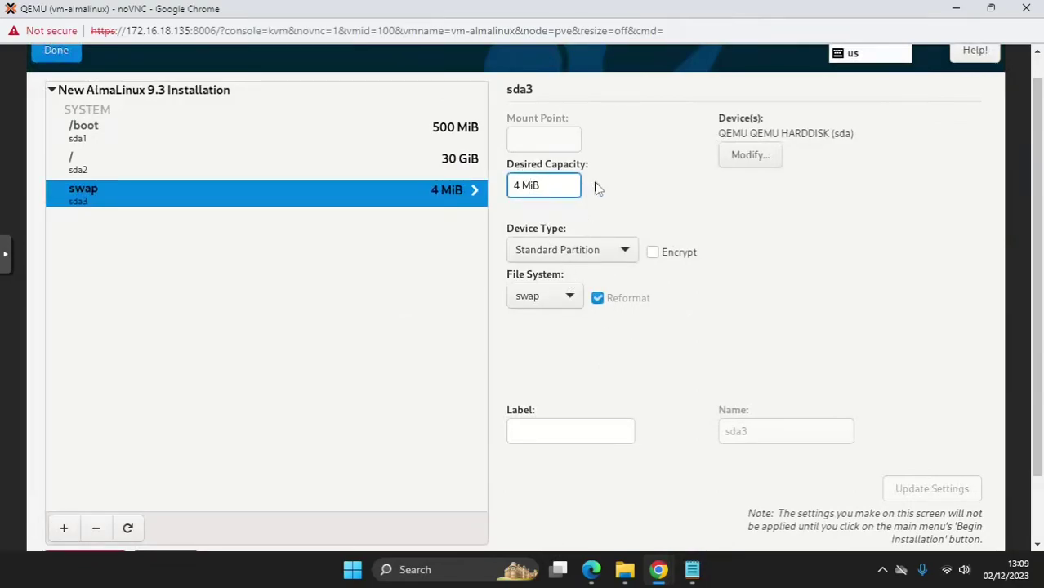
{"action": "type", "text": "G"}
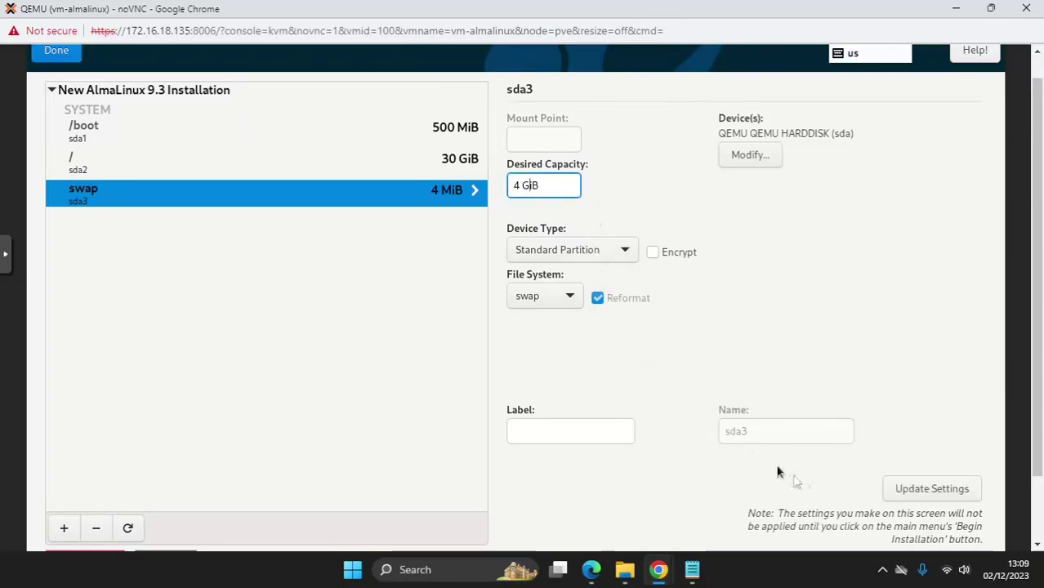
{"action": "left_click", "coordinate": [909, 495]}
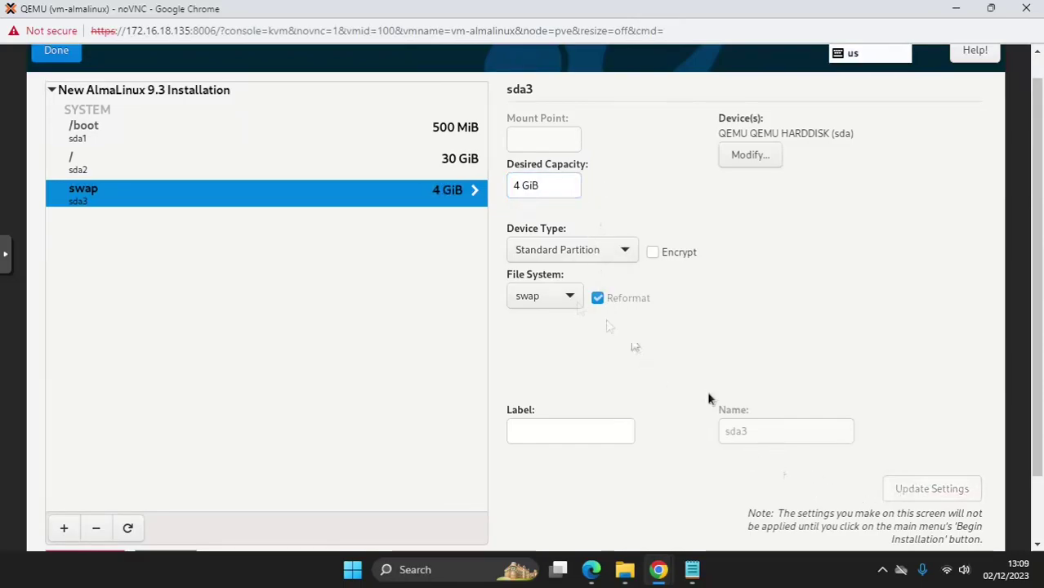
- Add a /var mount point with the desired capacity left blank so that it takes the remaining space
{"action": "left_click", "coordinate": [62, 529]}
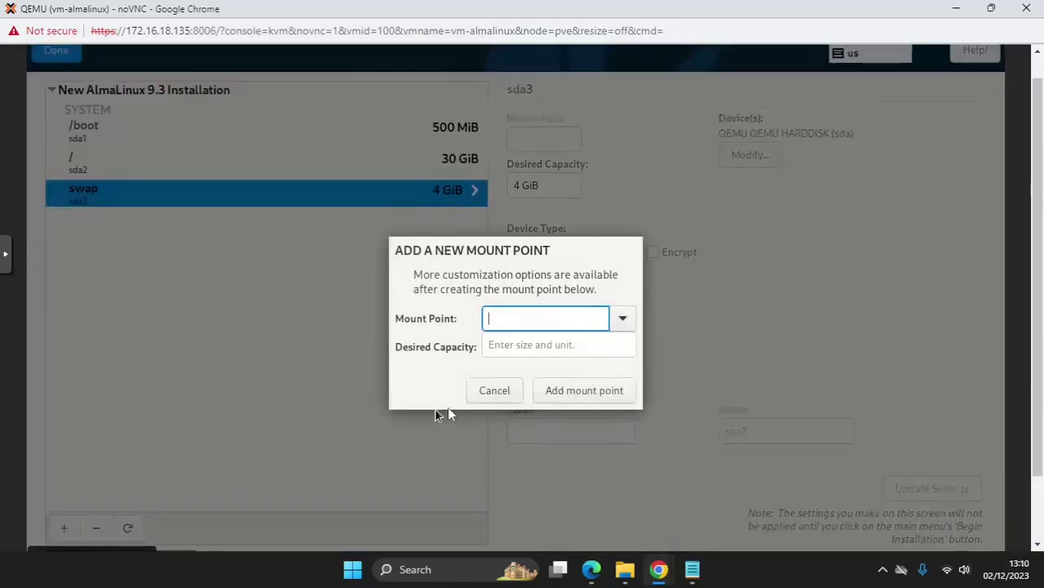
{"action": "left_click", "coordinate": [626, 327]}
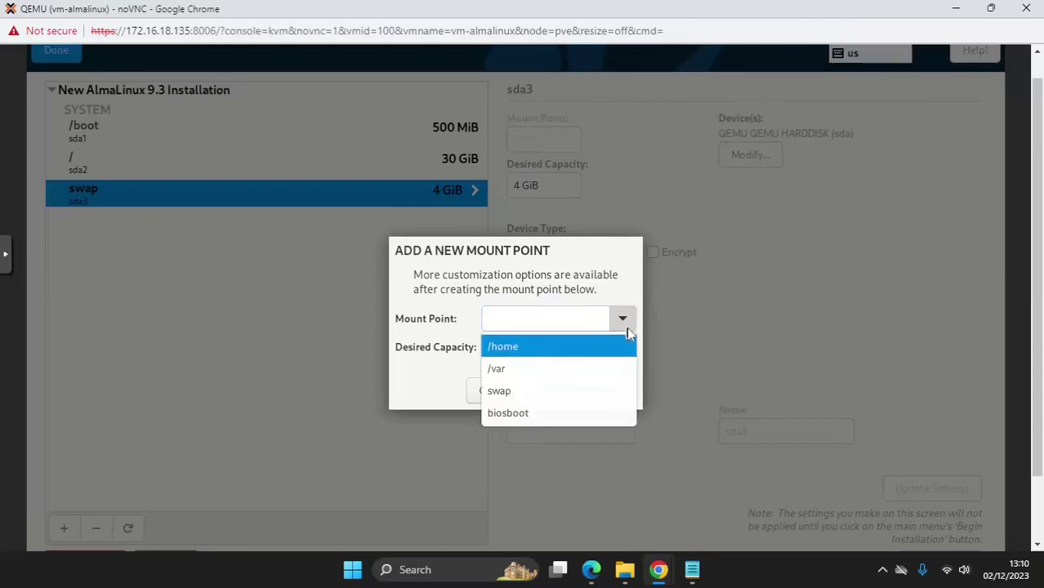
{"action": "left_click", "coordinate": [537, 372]}
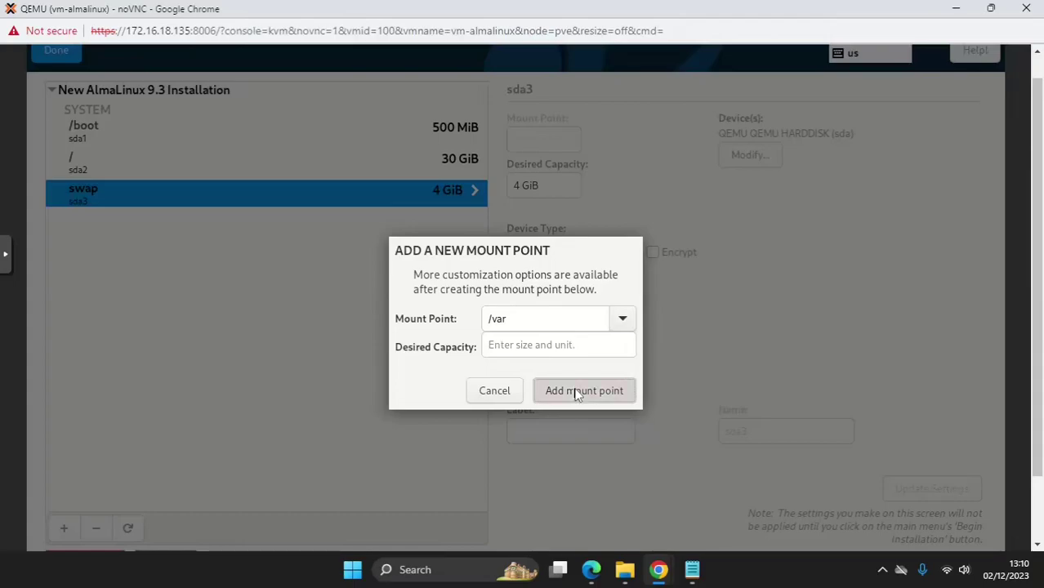
{"action": "left_click", "coordinate": [576, 391]}
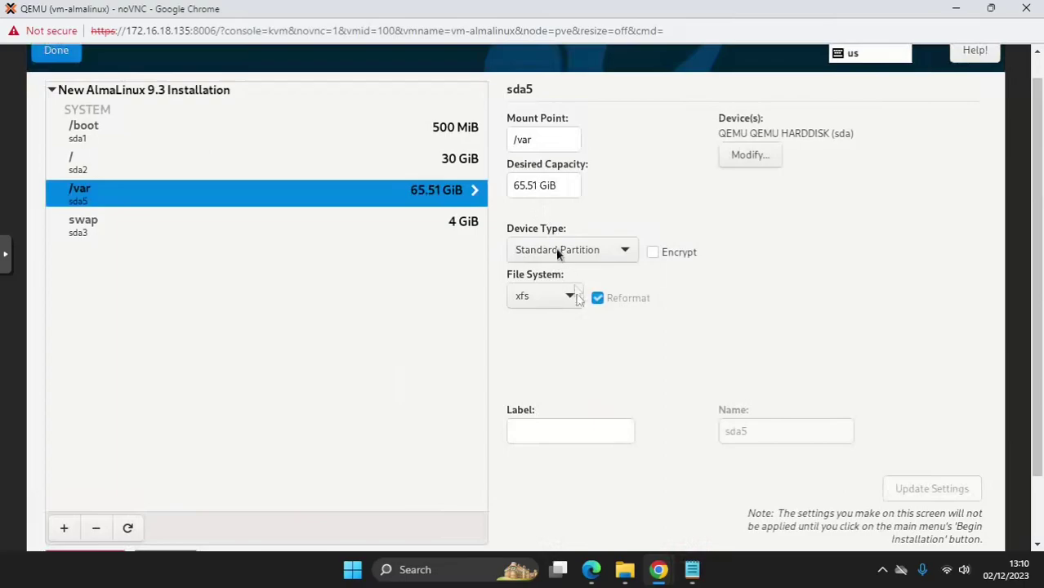
- Label the /var partition VAR and apply the updated settings
{"action": "left_click", "coordinate": [605, 439]}
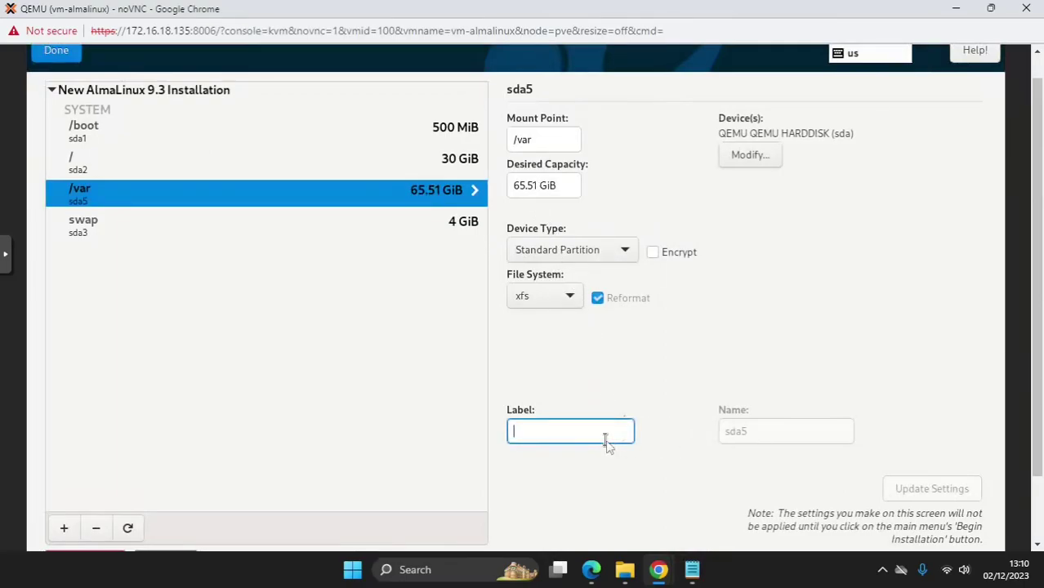
{"action": "type", "text": "VAR"}
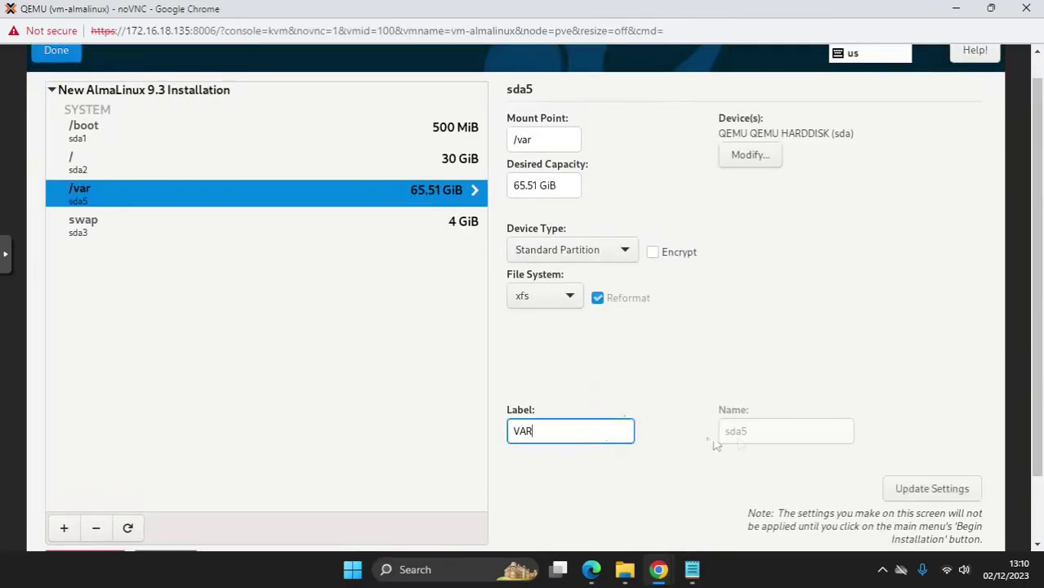
{"action": "left_click", "coordinate": [932, 490]}
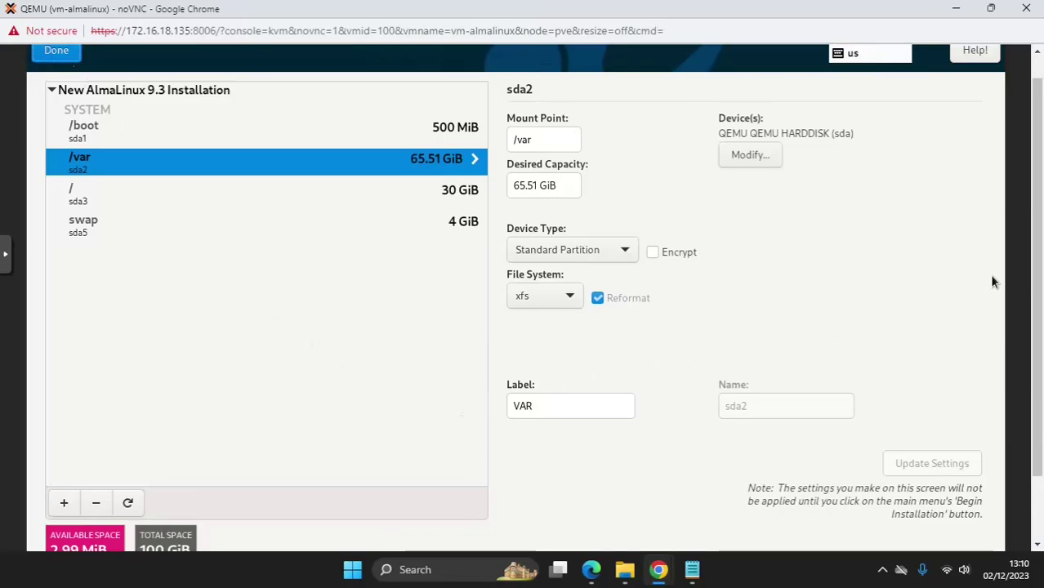
- Finish the manual partitioning and accept the summary of changes to the disk
{"action": "scroll", "coordinate": [994, 260], "scroll_direction": "down", "scroll_amount": 1}
{"action": "scroll", "coordinate": [993, 260], "scroll_direction": "down", "scroll_amount": 3}
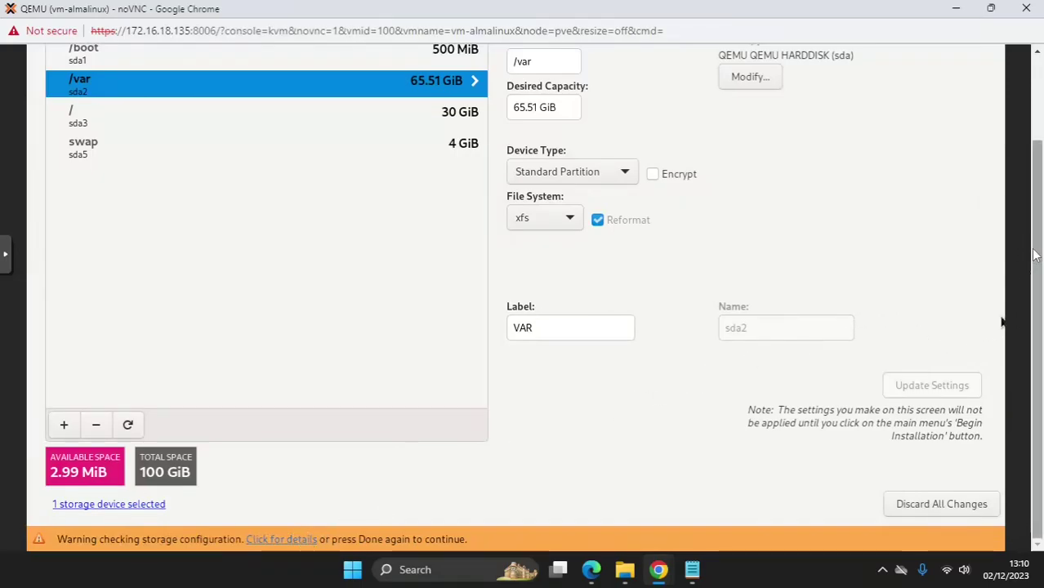
{"action": "scroll", "coordinate": [1014, 426], "scroll_direction": "up", "scroll_amount": 3}
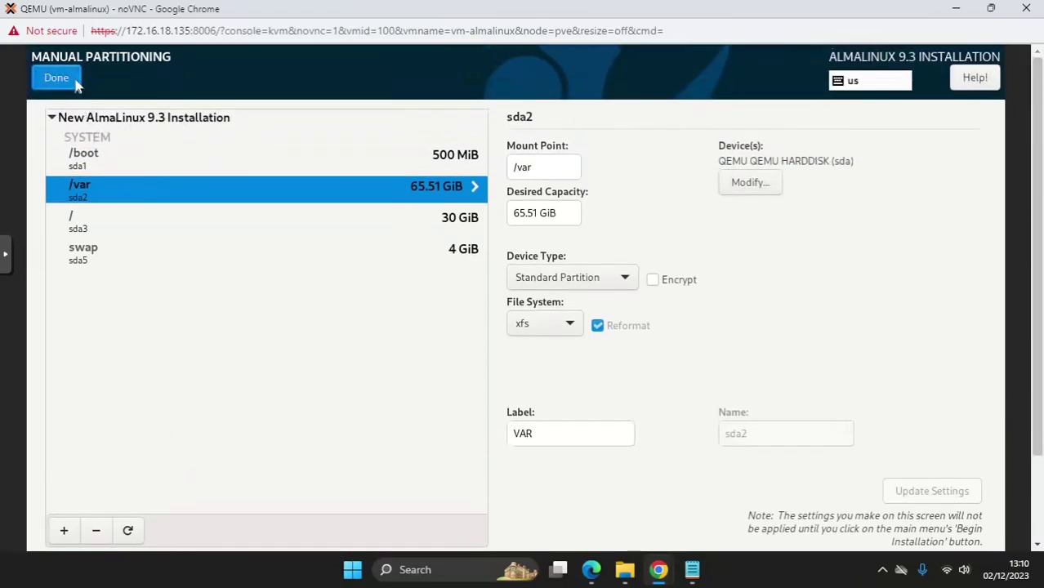
{"action": "left_click", "coordinate": [57, 78]}
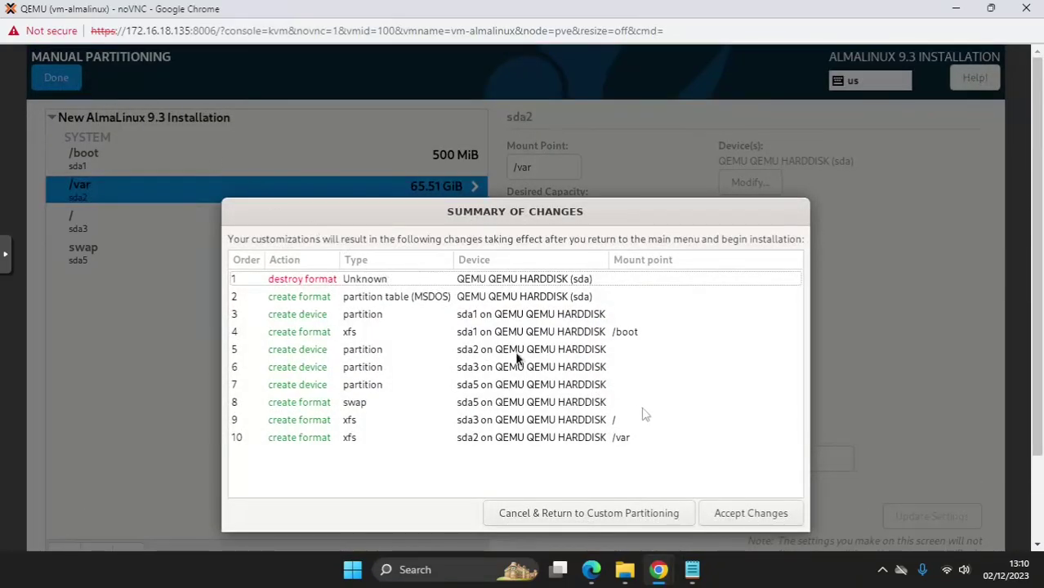
{"action": "left_click", "coordinate": [726, 511]}
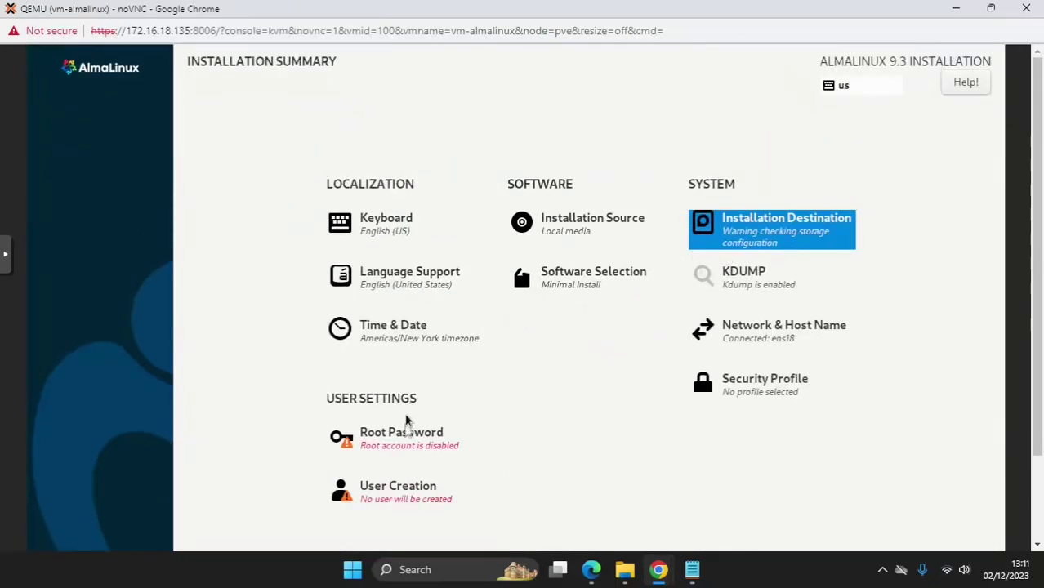
- Enter and confirm the root account password, and allow root SSH login with password
{"action": "left_click", "coordinate": [396, 445]}
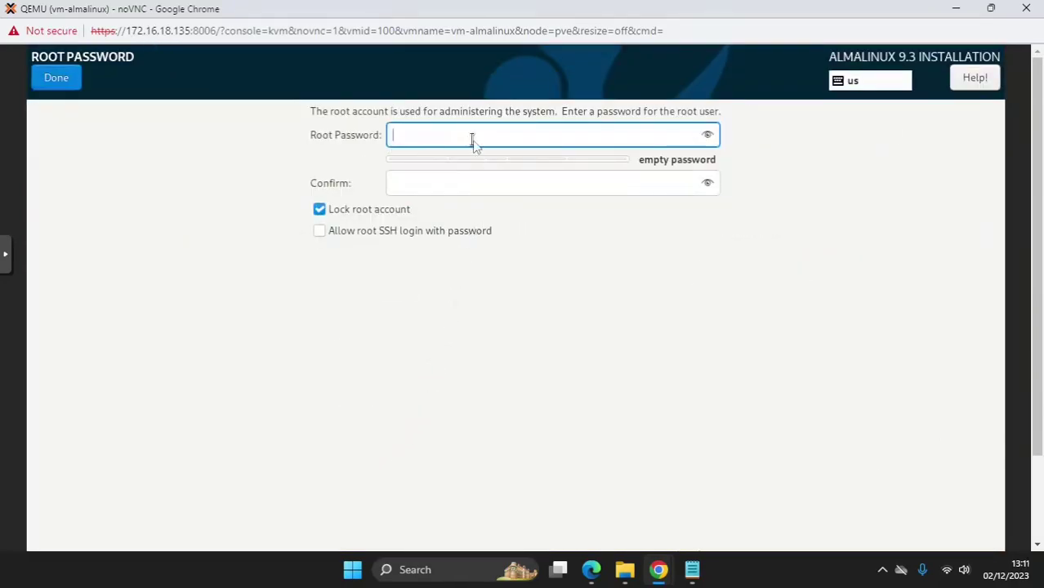
{"action": "type", "text": "a"}
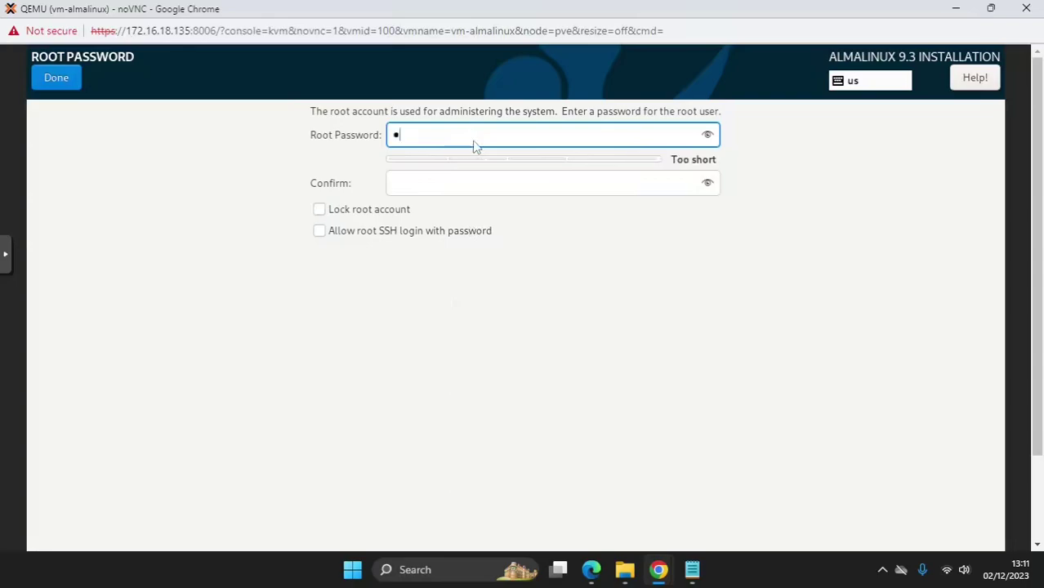
{"action": "key", "text": "BackSpace"}
{"action": "type", "text": "aaaaaa"}
{"action": "key", "text": "BackSpace"}
{"action": "key", "text": "BackSpace"}
{"action": "key", "text": "BackSpace"}
{"action": "key", "text": "BackSpace"}
{"action": "key", "text": "BackSpace"}
{"action": "key", "text": "BackSpace"}
{"action": "type", "text": "a"}
{"action": "type", "text": "••••"}
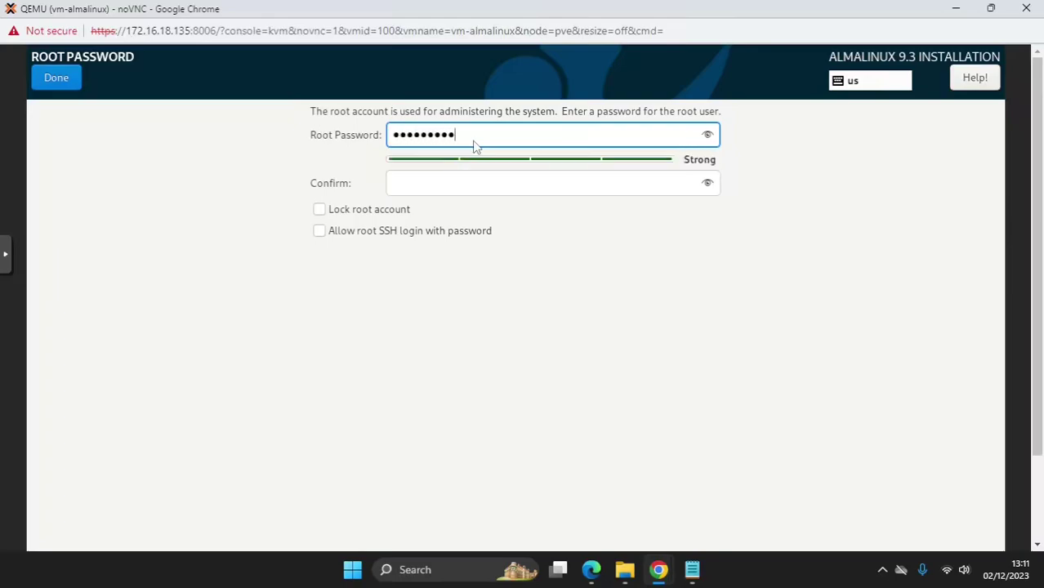
{"action": "key", "text": "Tab"}
{"action": "type", "text": "••••••••"}
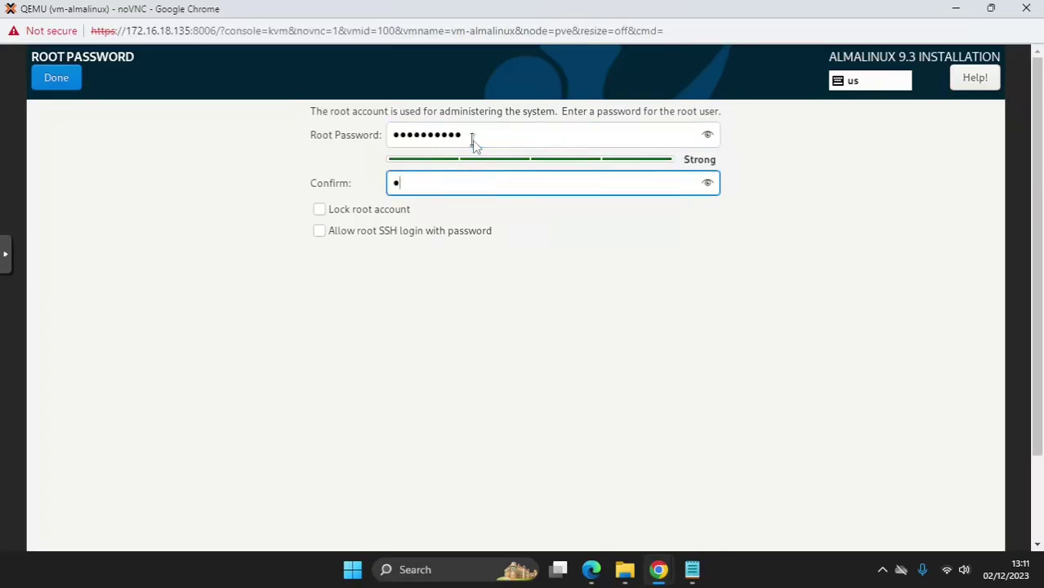
{"action": "type", "text": "••"}
{"action": "left_click", "coordinate": [365, 233]}
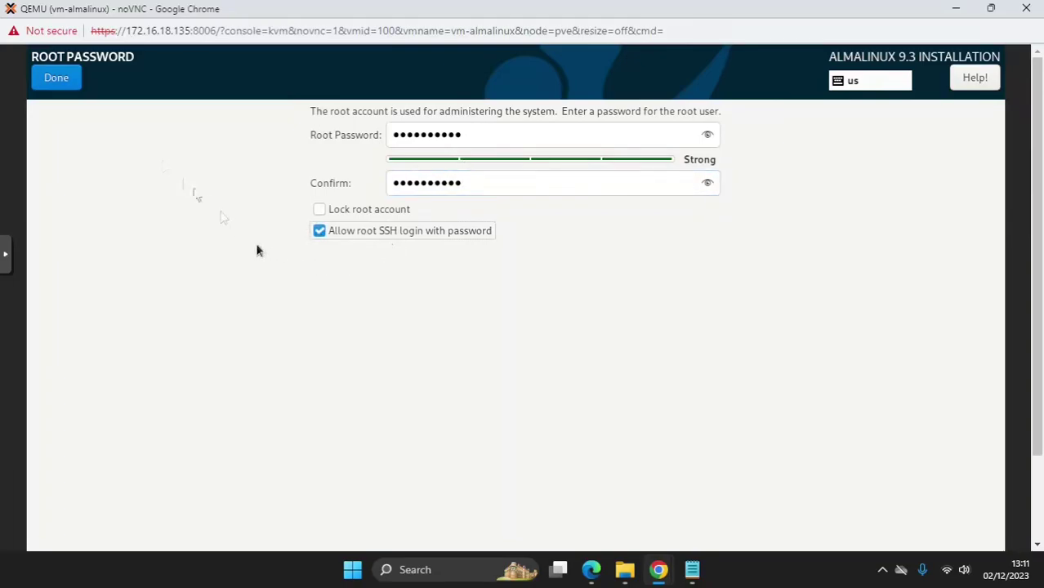
{"action": "left_click", "coordinate": [54, 81]}
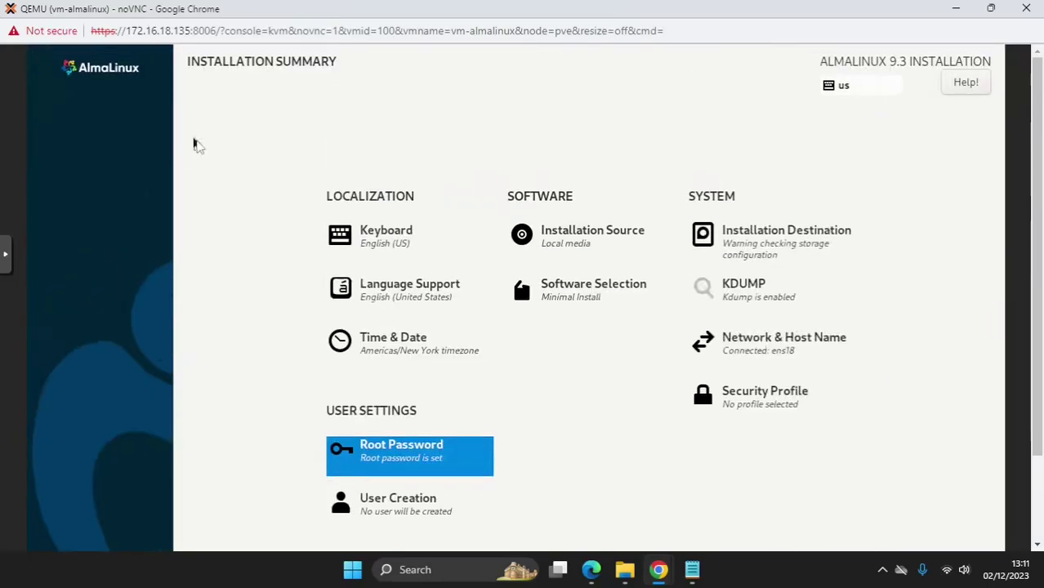
- Create a regular user account by entering the user's full name, then entering and confirming the account password
{"action": "left_click", "coordinate": [421, 508]}
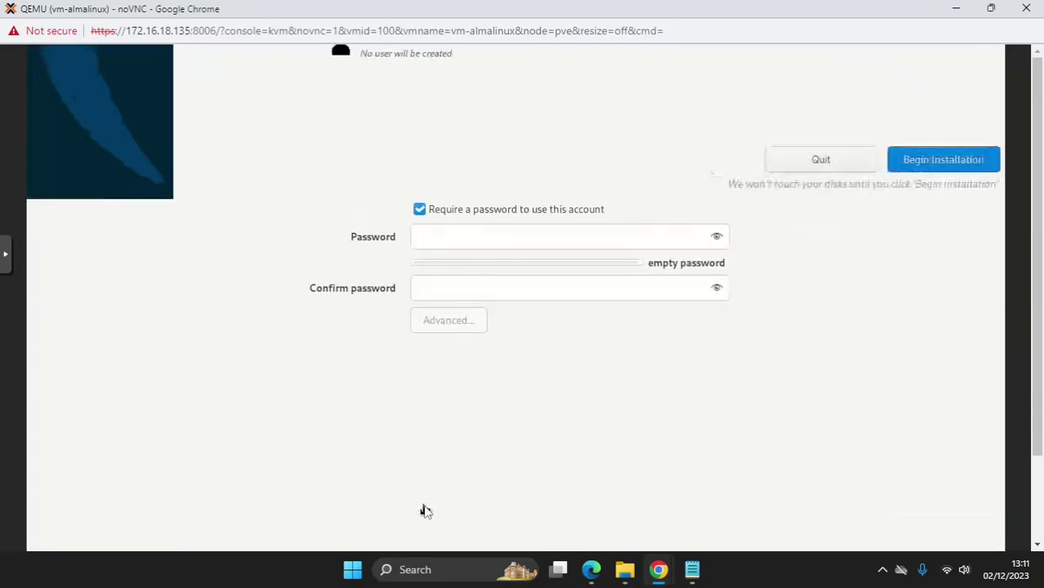
{"action": "type", "text": "Bamz"}
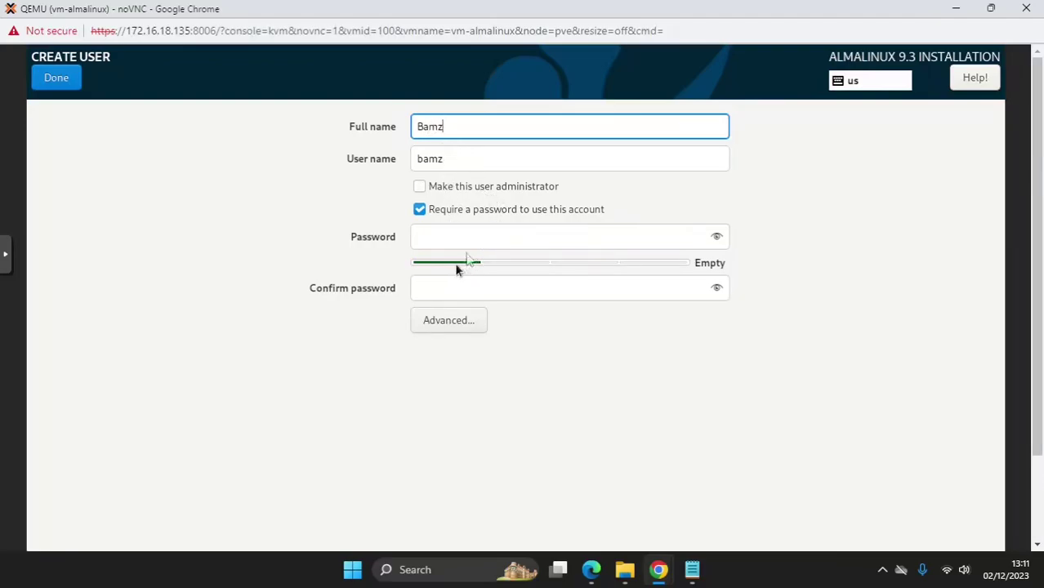
{"action": "left_click", "coordinate": [467, 240]}
{"action": "type", "text": "********"}
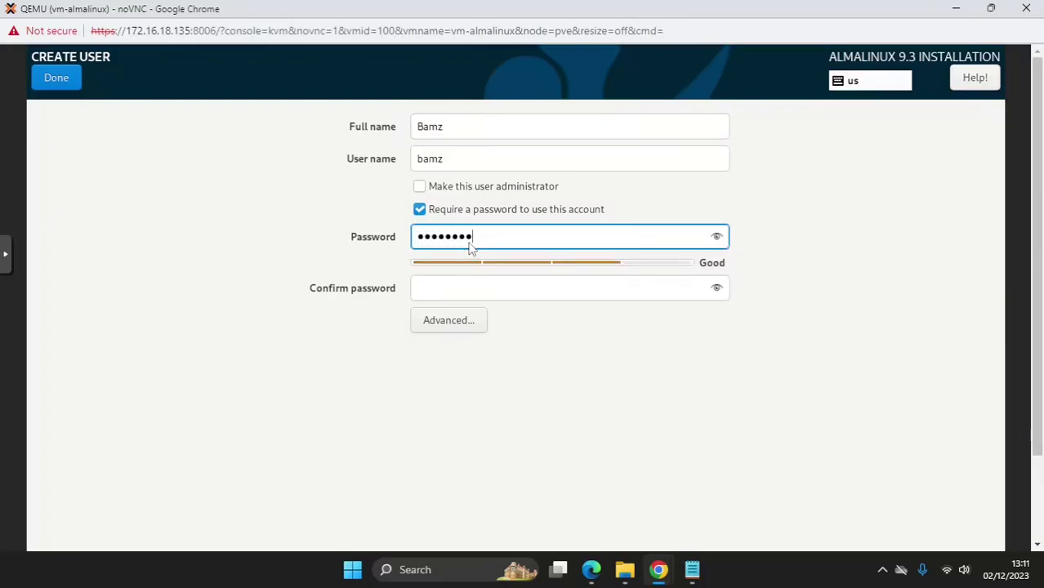
{"action": "left_click", "coordinate": [476, 292]}
{"action": "type", "text": "********"}
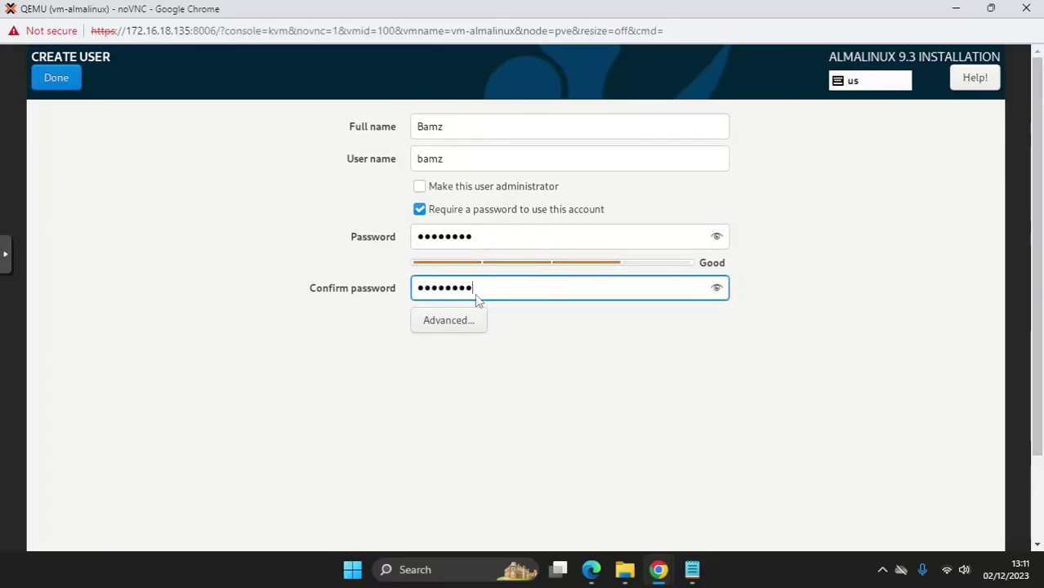
{"action": "left_click", "coordinate": [59, 78]}
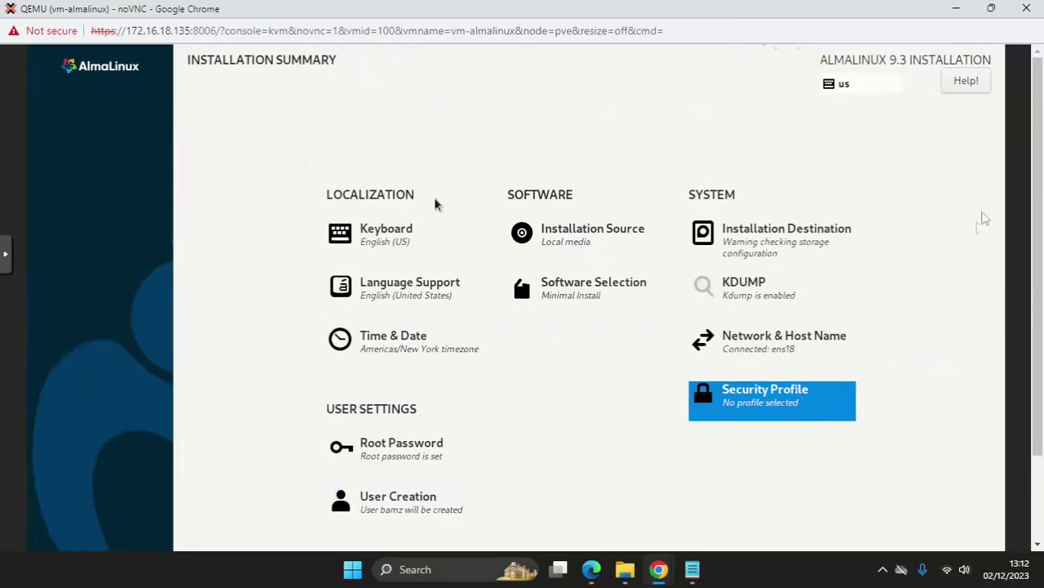
- Begin the AlmaLinux installation and reboot the system once it completes
{"action": "scroll", "coordinate": [1033, 282], "scroll_direction": "down", "scroll_amount": 2}
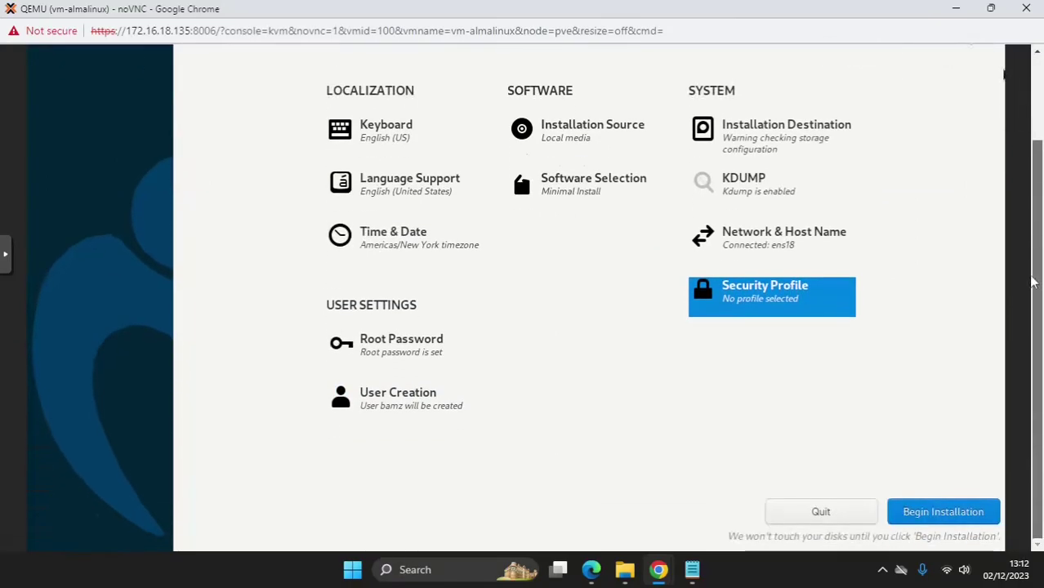
{"action": "left_click", "coordinate": [938, 518]}
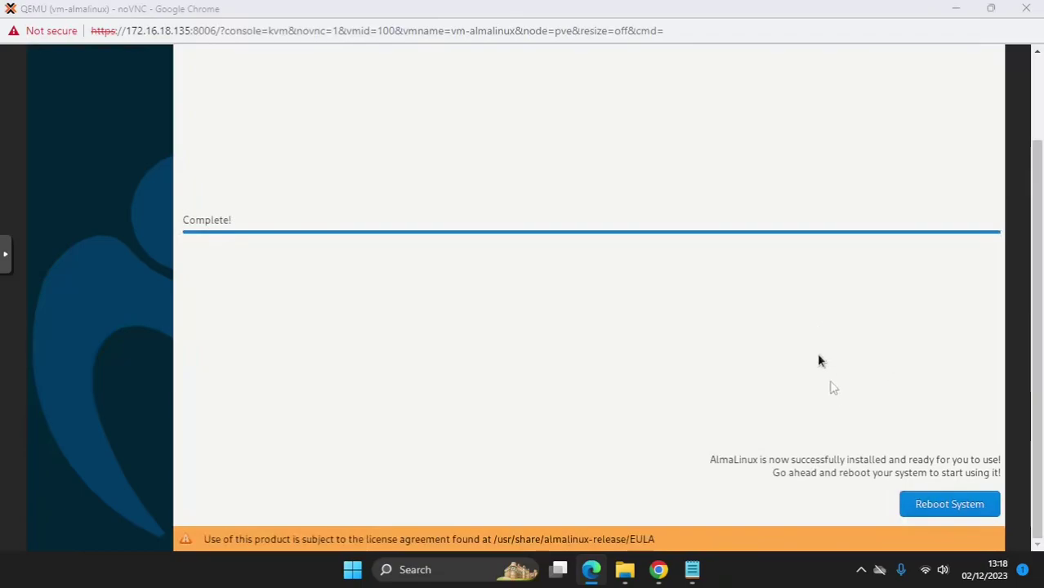
{"action": "left_click", "coordinate": [944, 507]}
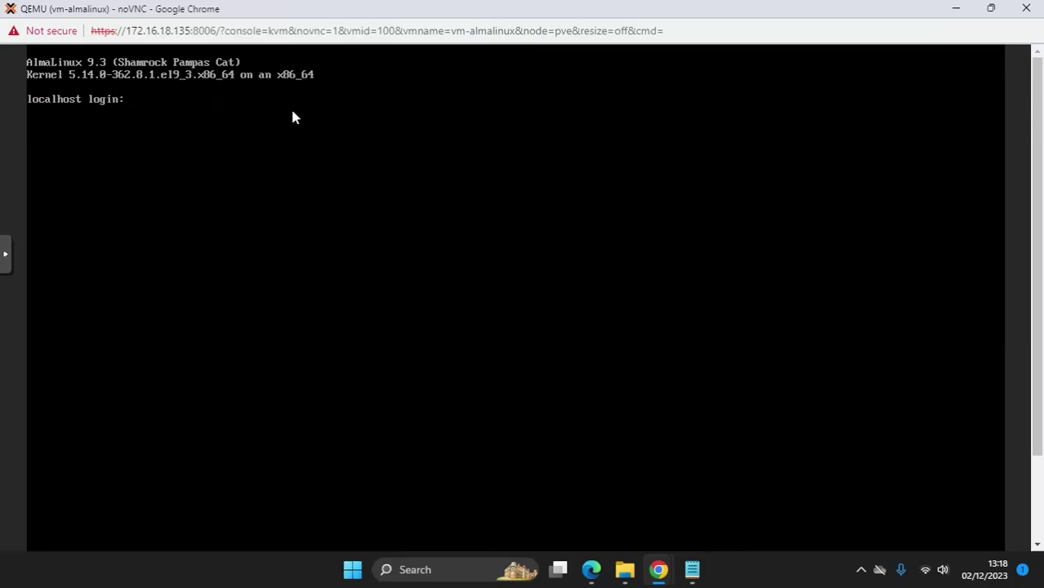
- Log in at the console as the newly created regular user with the account password
{"action": "type", "text": "bamz"}
{"action": "key", "text": "Return"}
{"action": "key", "text": "Return"}
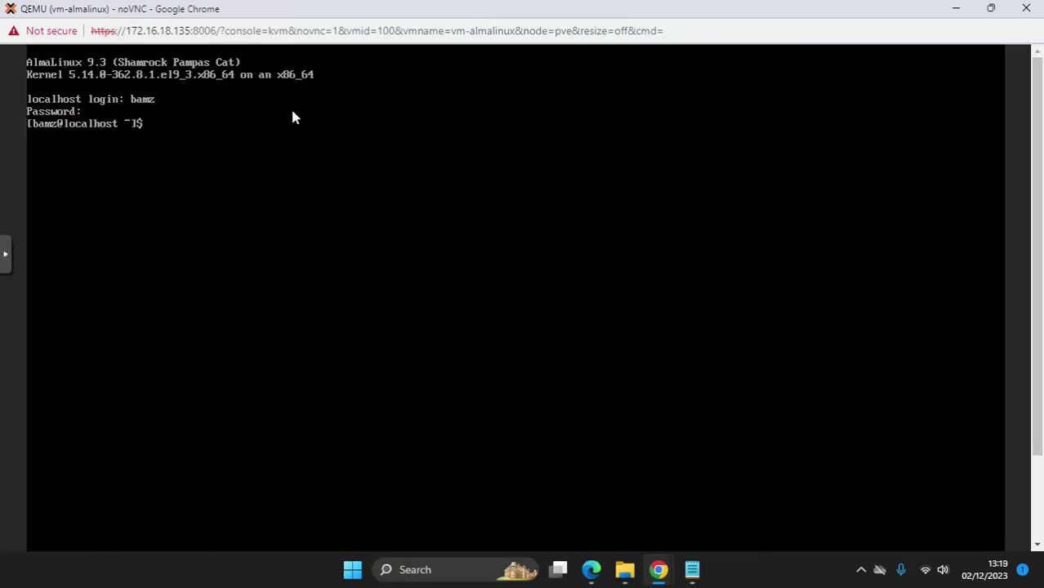
- Show the full kernel and system information with the command uname -a
{"action": "type", "text": "uname -a"}
{"action": "key", "text": "Return"}
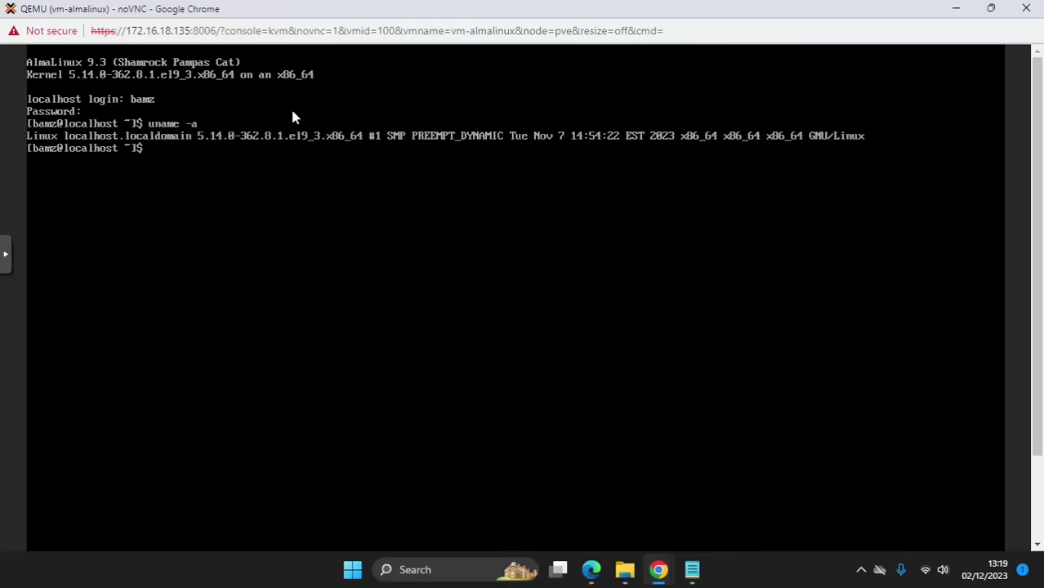